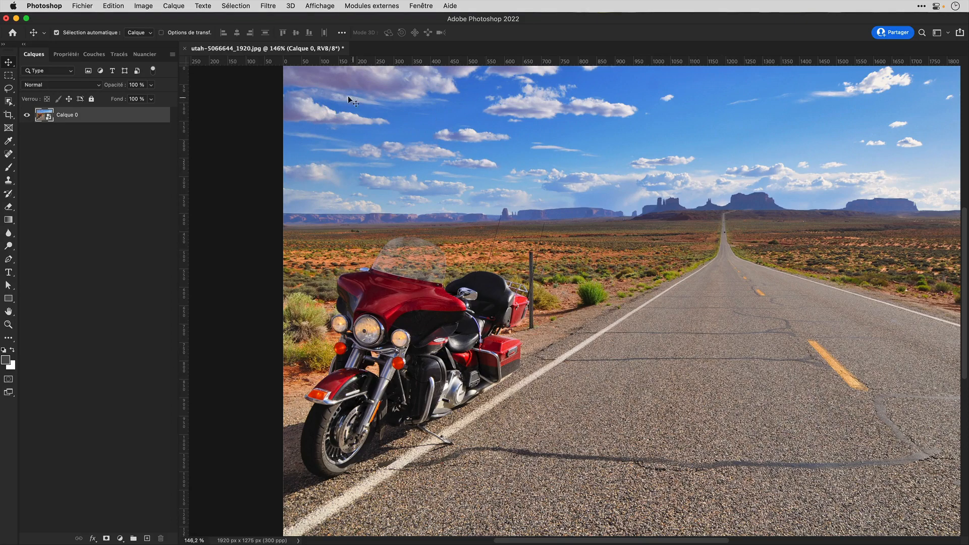
- Try Flou de surface on Calque 0, testing thresholds of 136 and 50 and a radius of 1 pixel, and cancel the filter
click(268, 5)
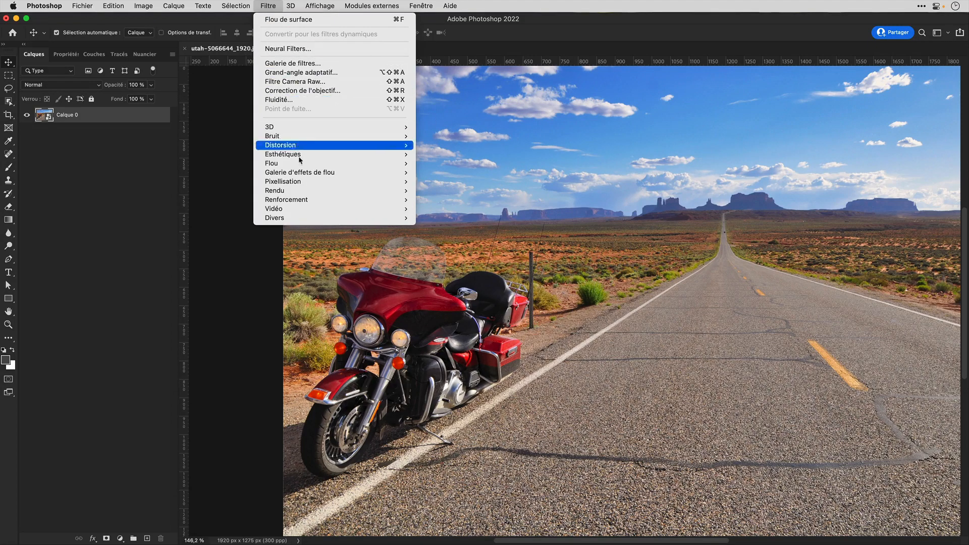
mouse_move(308, 165)
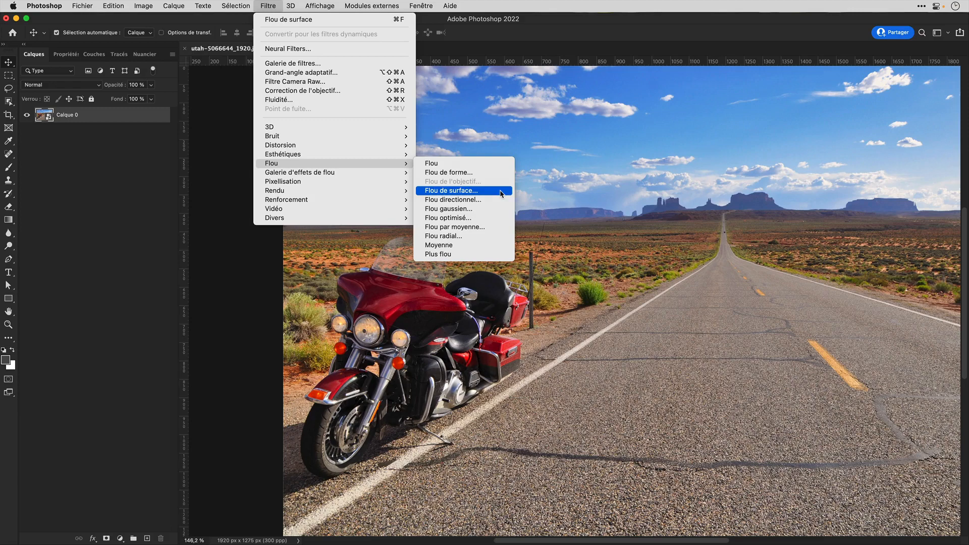
click(502, 193)
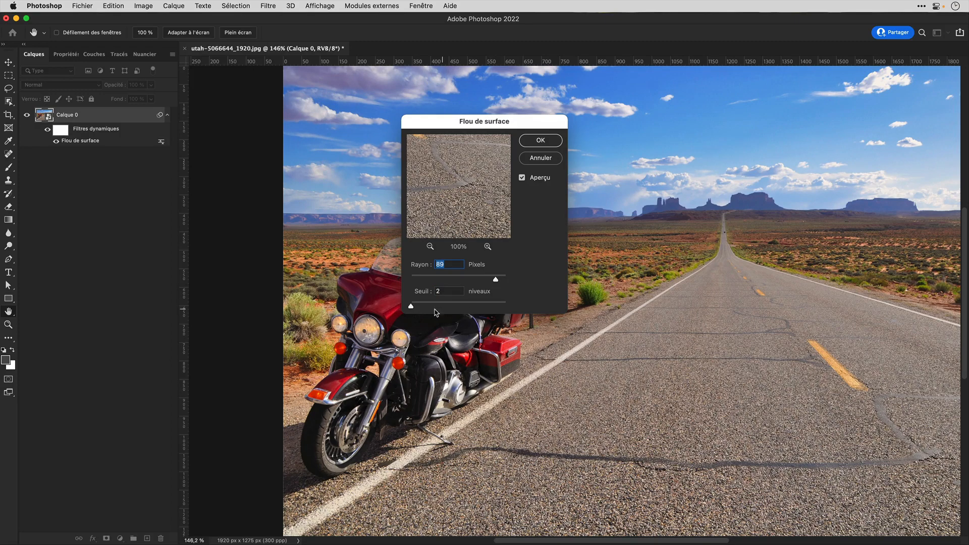
click(460, 307)
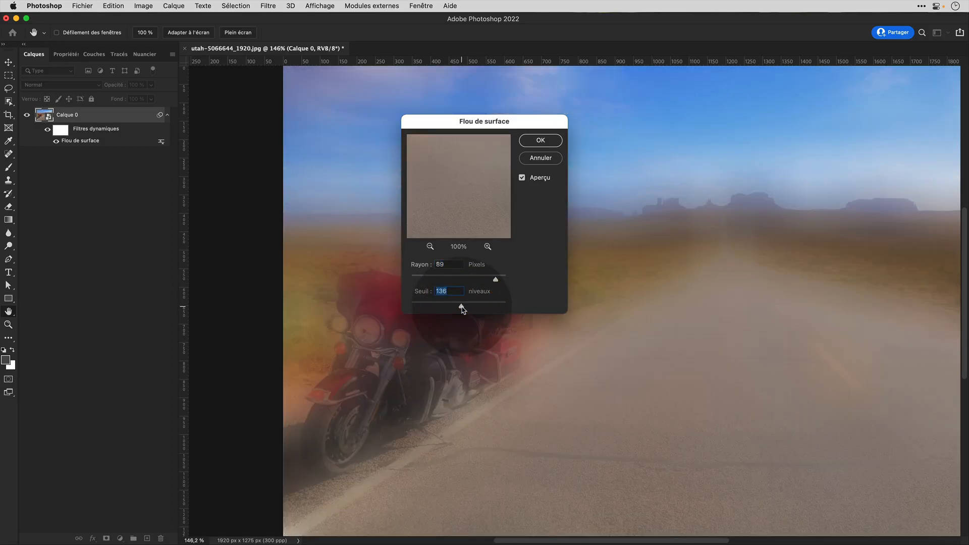
drag(461, 306, 429, 306)
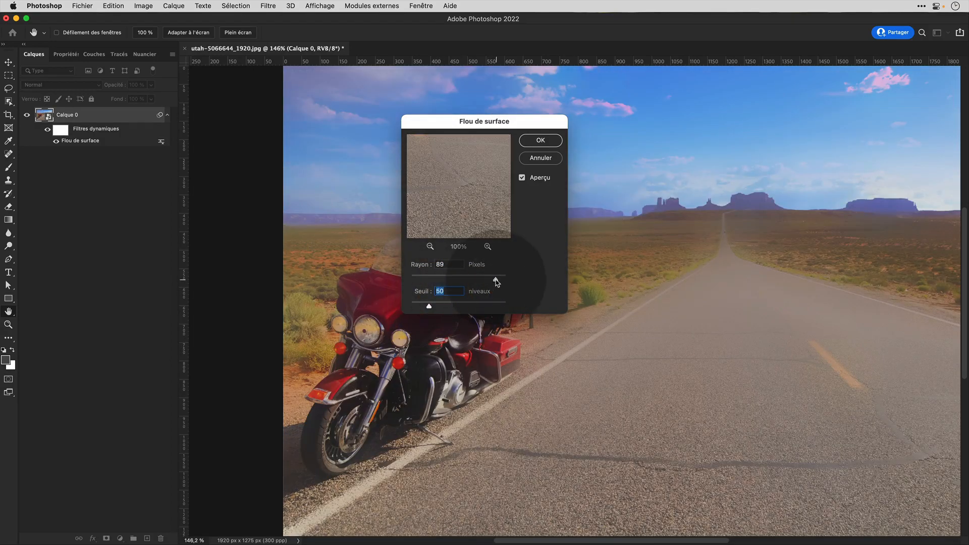
drag(497, 280, 379, 278)
drag(429, 306, 410, 306)
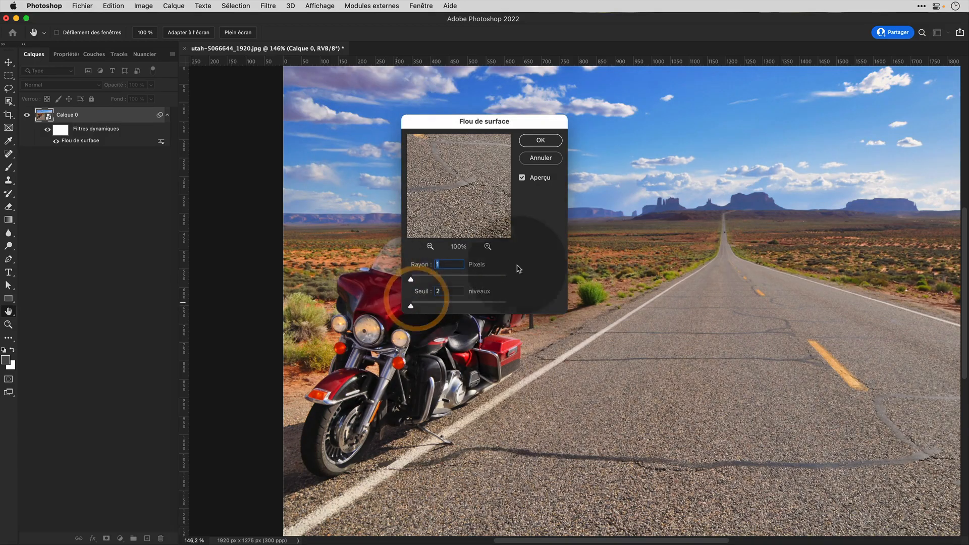
key(Tab)
click(536, 159)
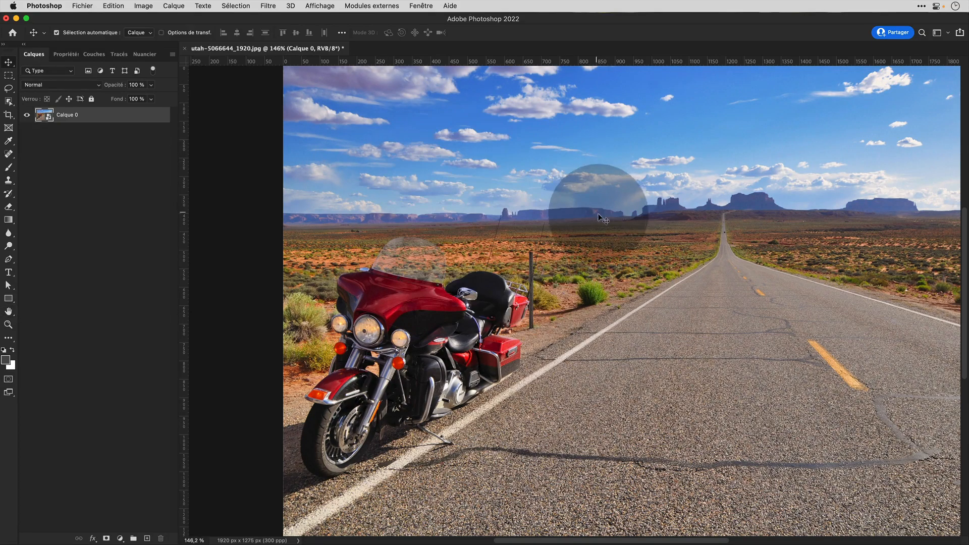
click(268, 6)
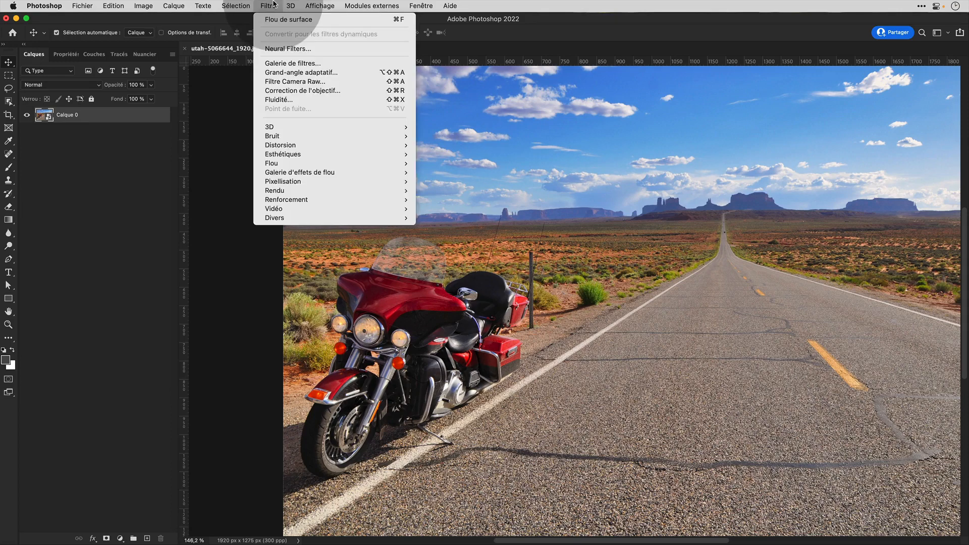
mouse_move(275, 164)
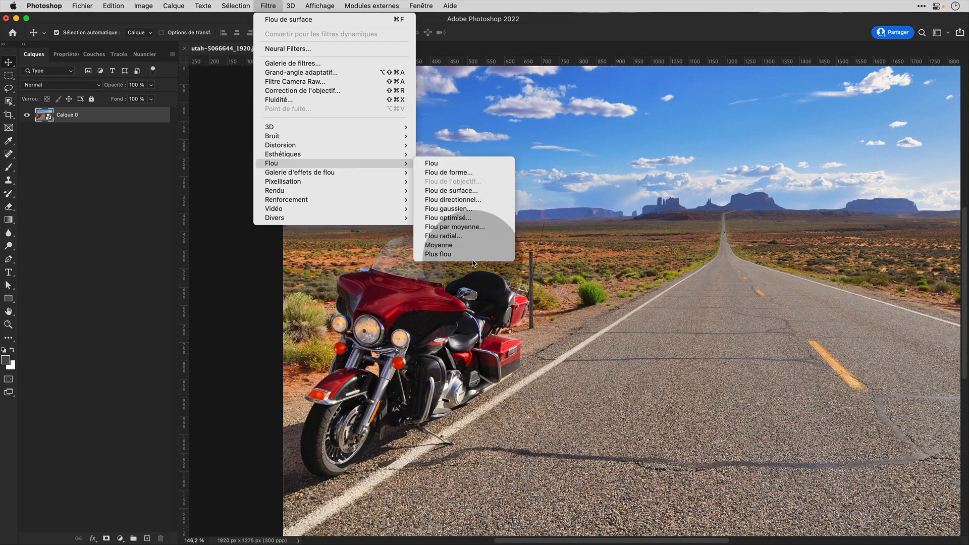
click(771, 264)
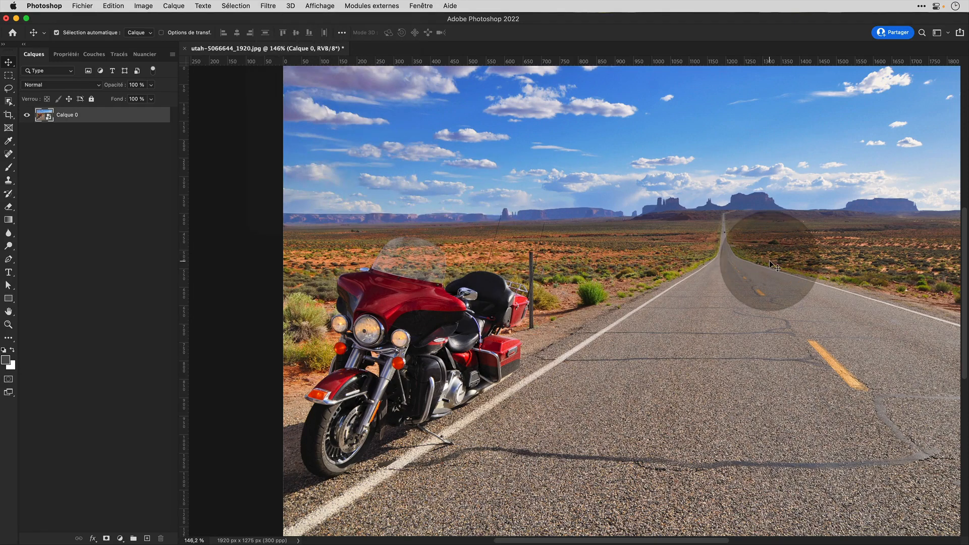
- Open the blur effects gallery on Calque 0 with Flou de profondeur de champ and switch that effect off
click(271, 7)
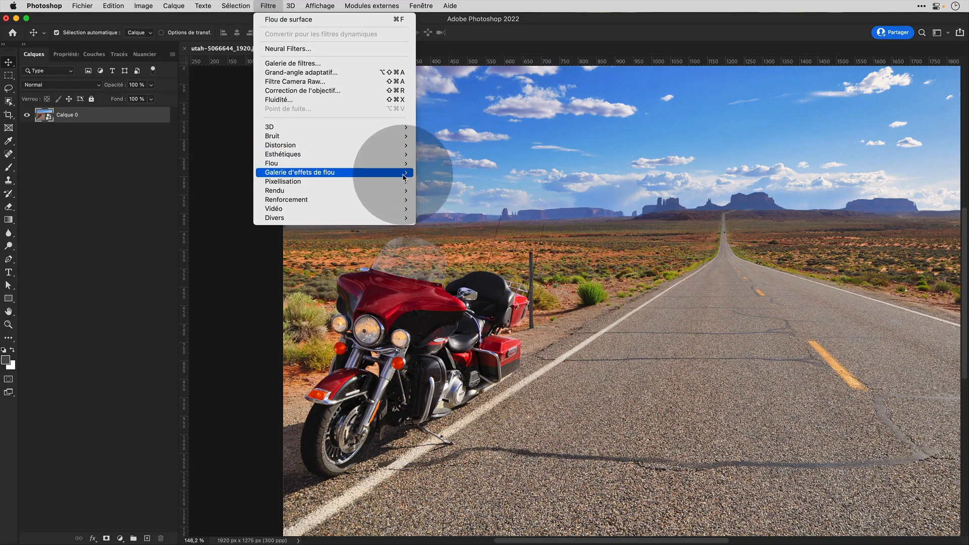
mouse_move(404, 175)
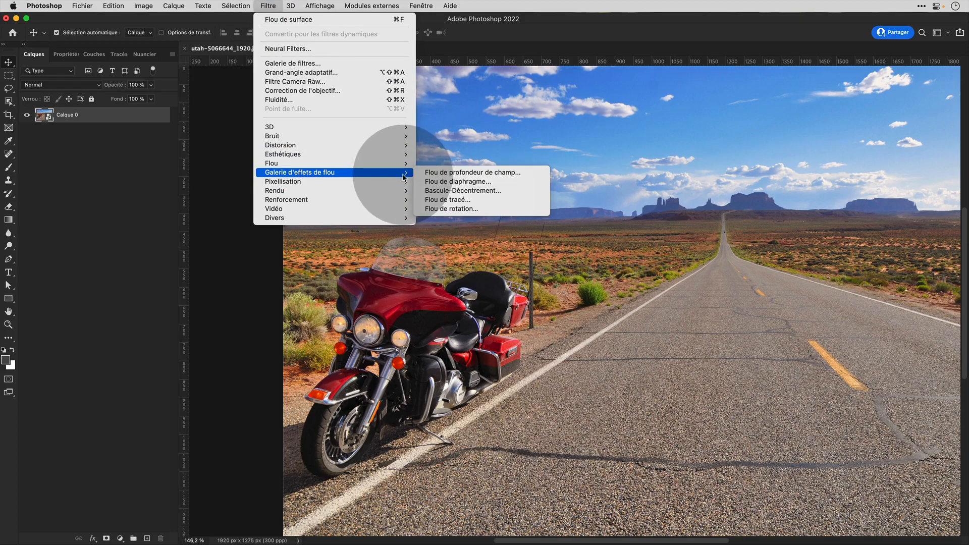
click(537, 175)
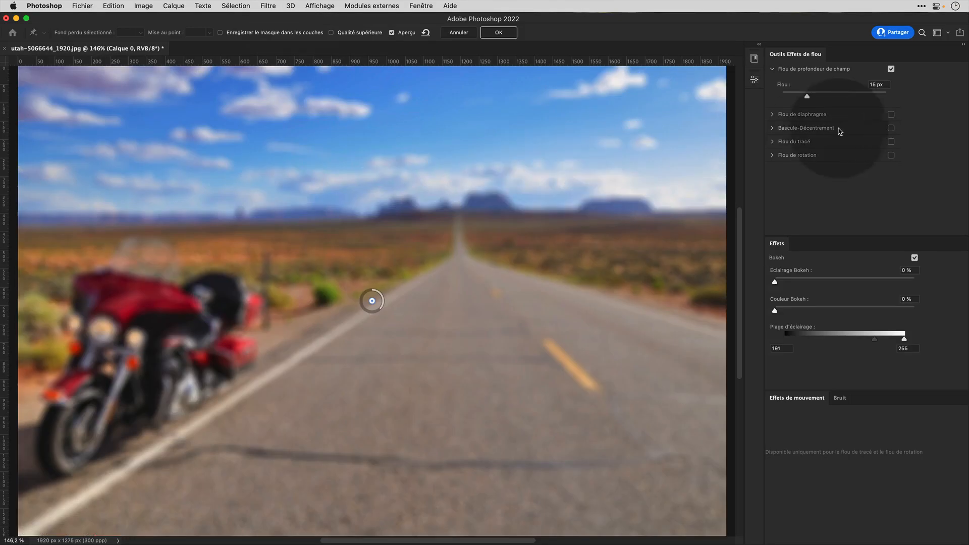
click(772, 68)
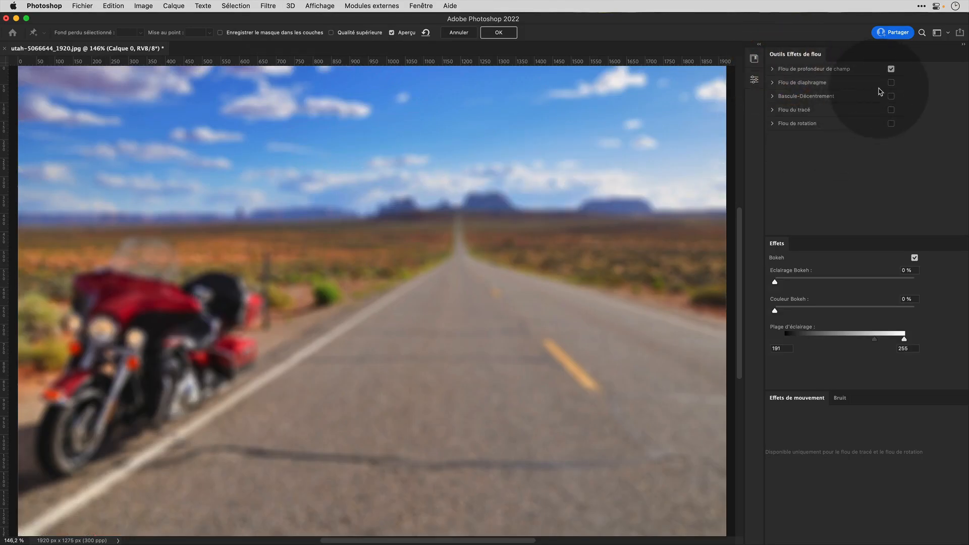
click(891, 71)
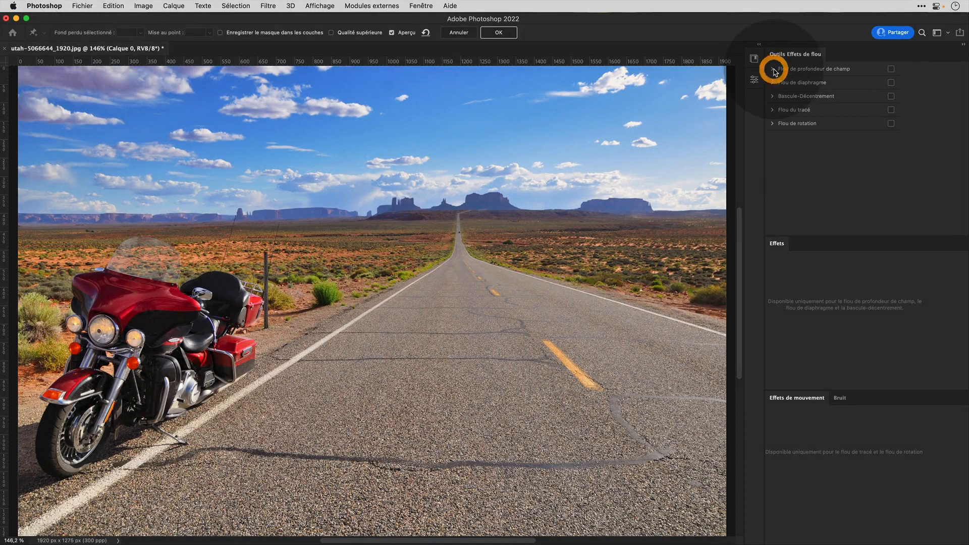
- Enable Flou de profondeur de champ, set its blur to 9 px and move its pin to the desert beside the road's far end
click(773, 69)
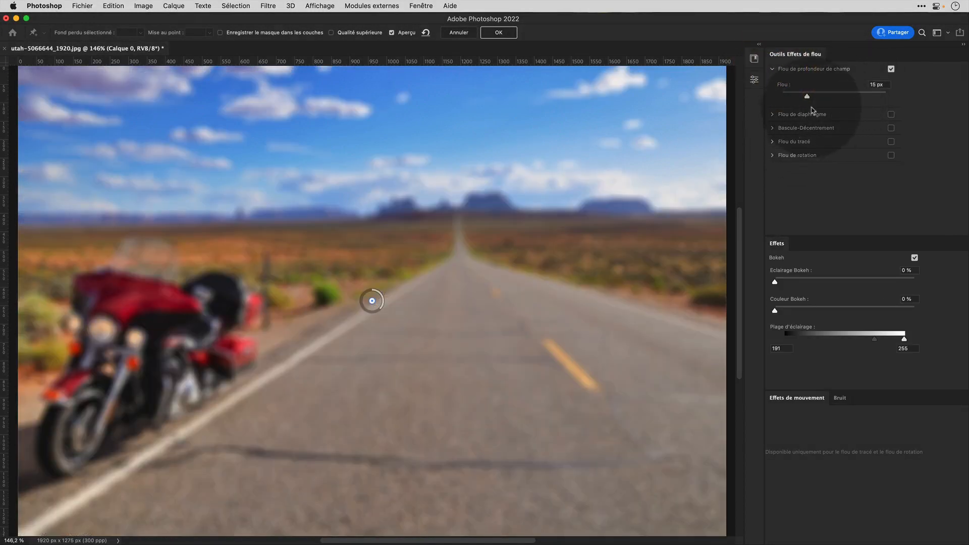
mouse_move(808, 98)
mouse_down()
mouse_move(790, 100)
mouse_move(798, 98)
mouse_up()
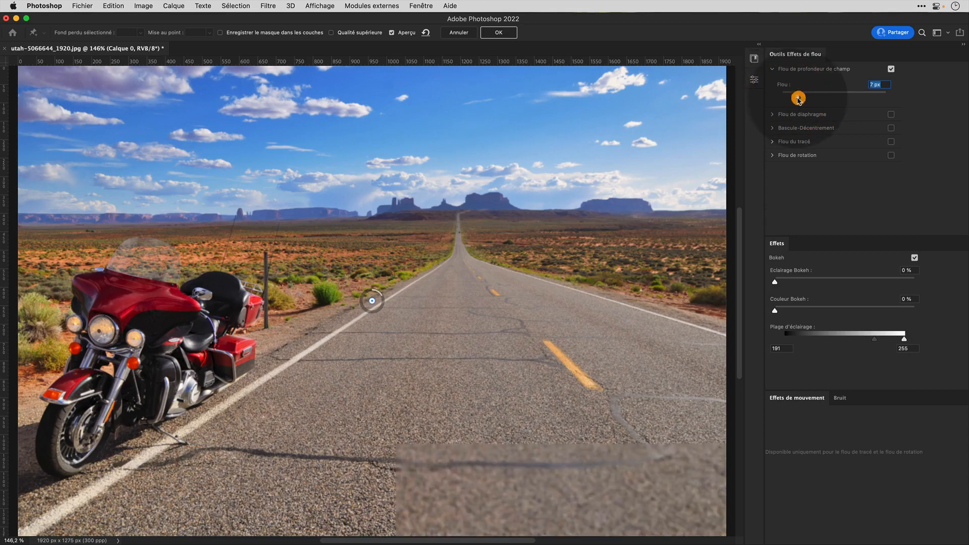
click(892, 70)
drag(410, 287, 524, 232)
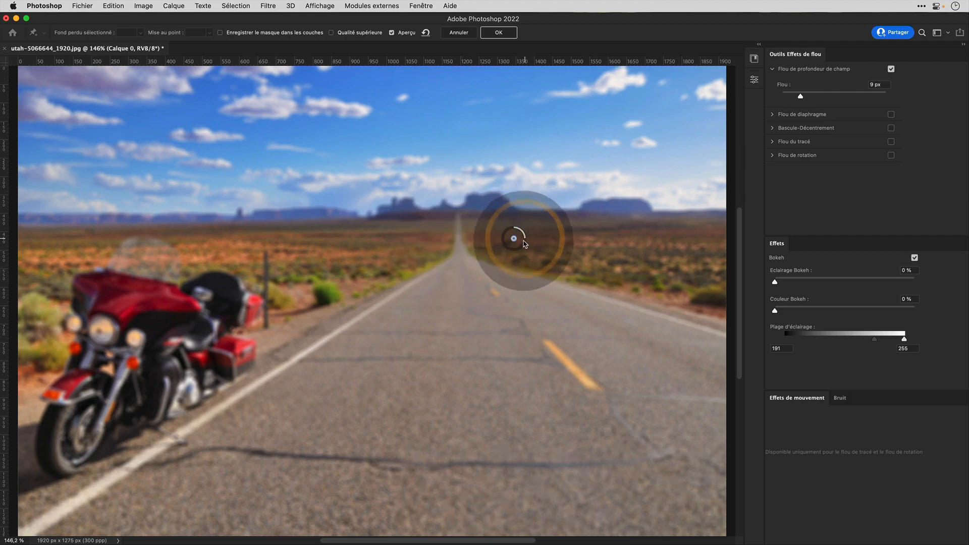
- Add a second field blur pin on the motorcycle with 0 px blur, and switch Flou de profondeur de champ off
click(153, 315)
drag(163, 317, 151, 302)
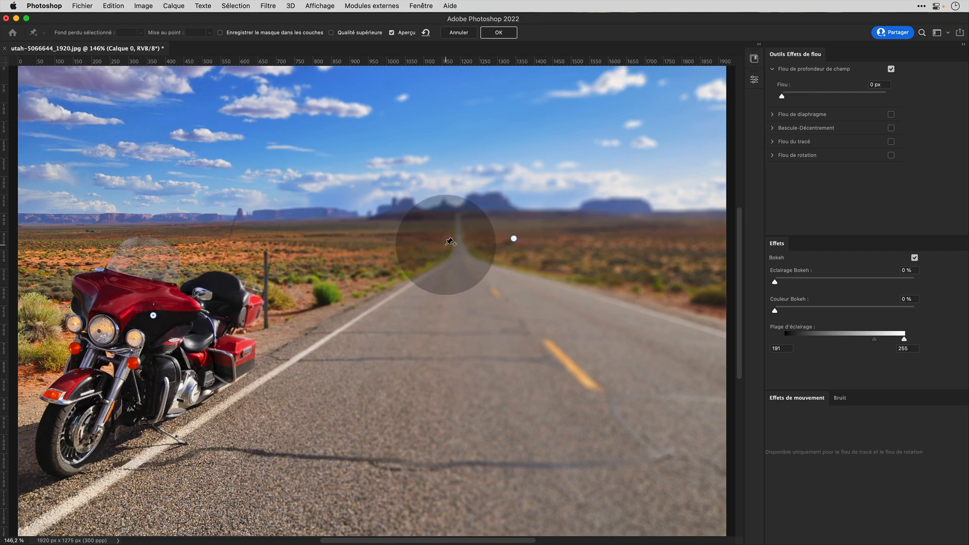
click(891, 69)
click(775, 70)
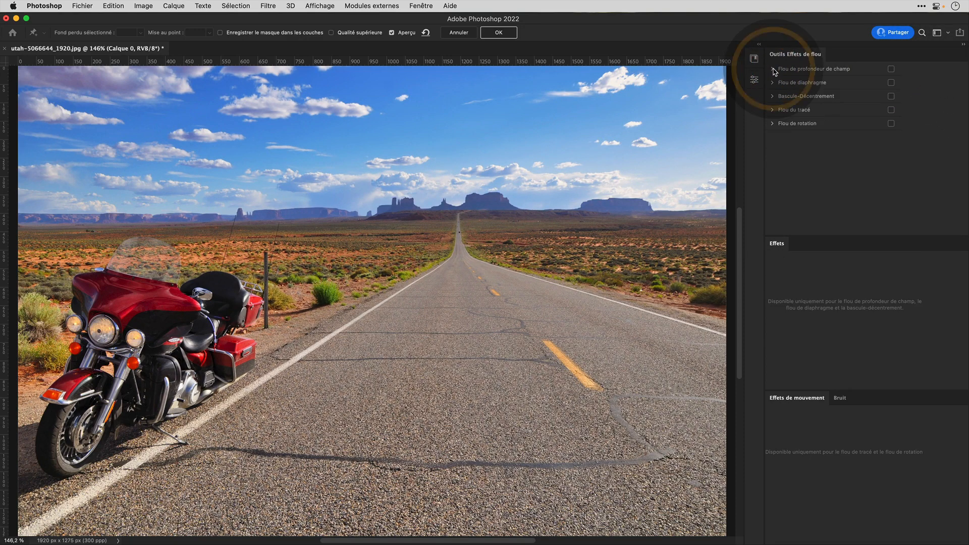
- Enable Flou de diaphragme with a 5 px blur and move its ellipse onto the motorcycle
click(773, 83)
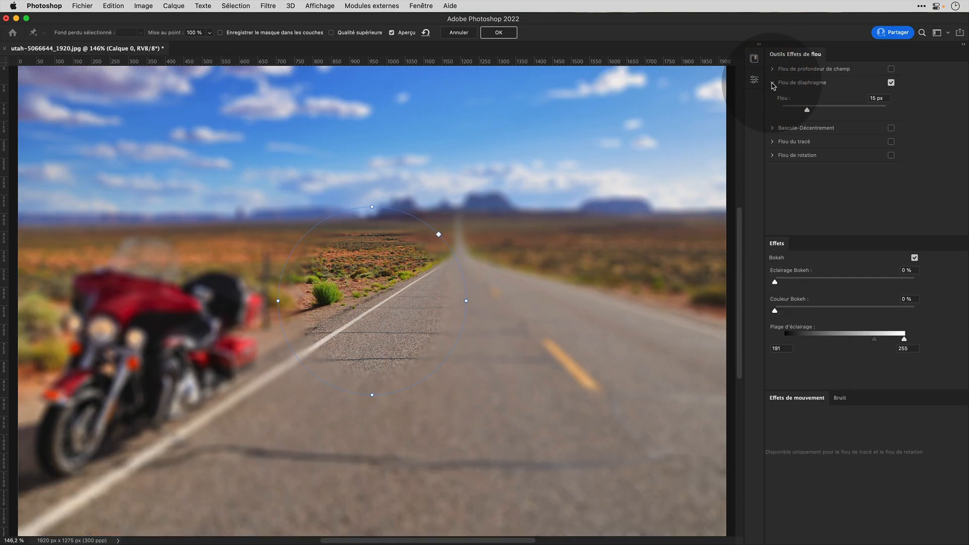
drag(808, 109, 793, 110)
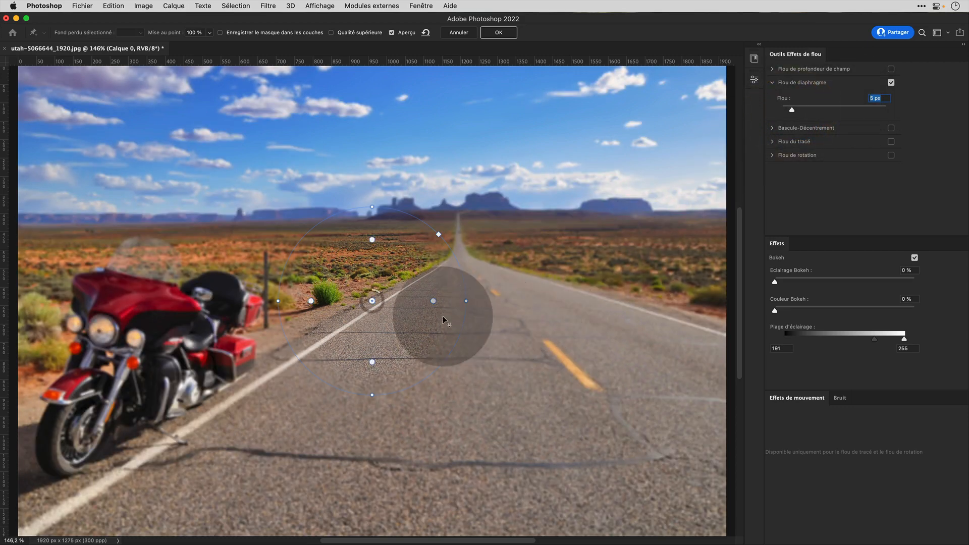
drag(372, 300, 133, 322)
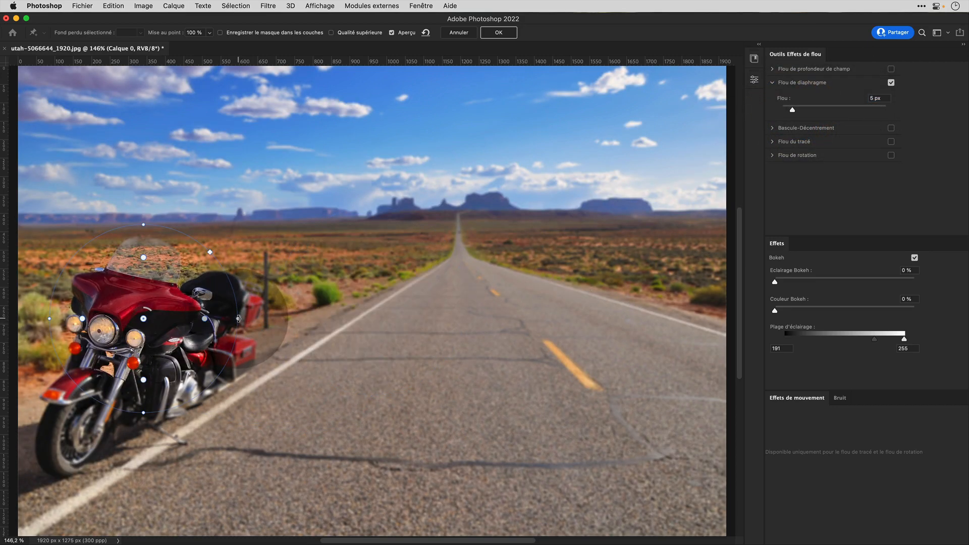
- Enlarge the Flou de diaphragme ellipse well beyond the motorcycle in width and height, and increase its blur to 16 px
drag(239, 318, 429, 323)
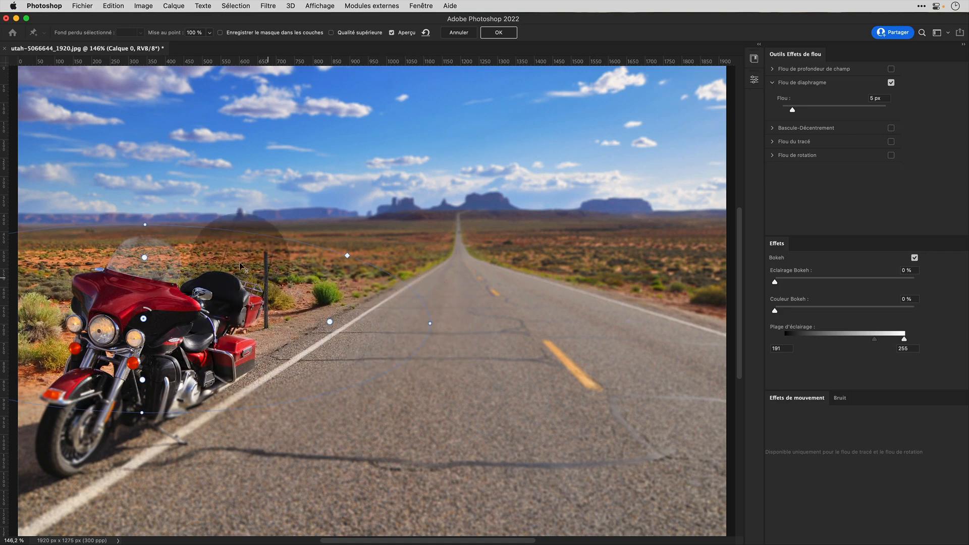
drag(142, 225, 142, 141)
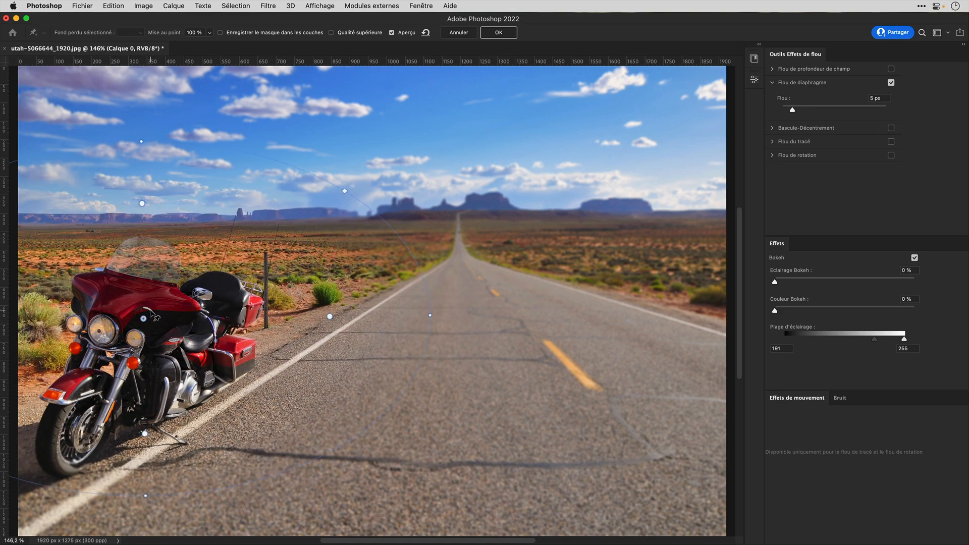
drag(151, 311, 153, 329)
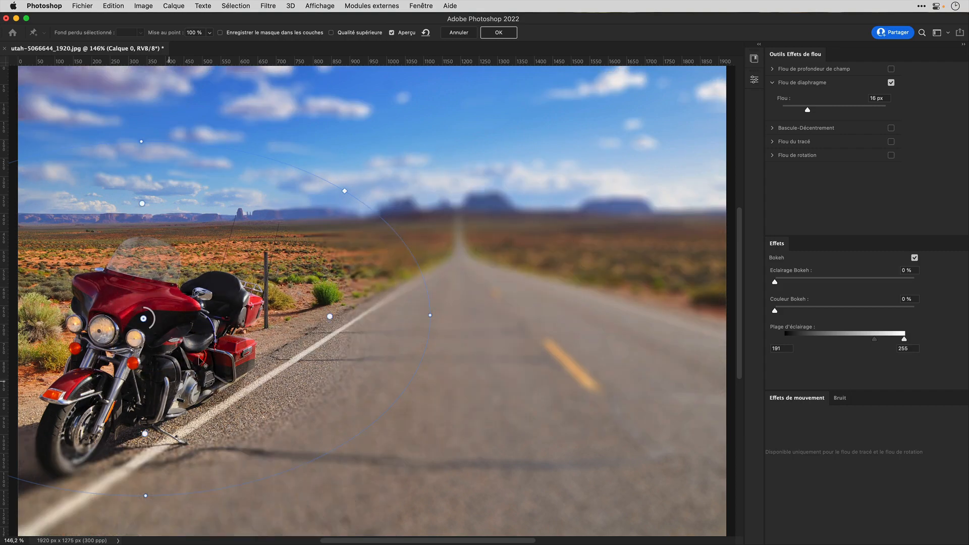
click(144, 318)
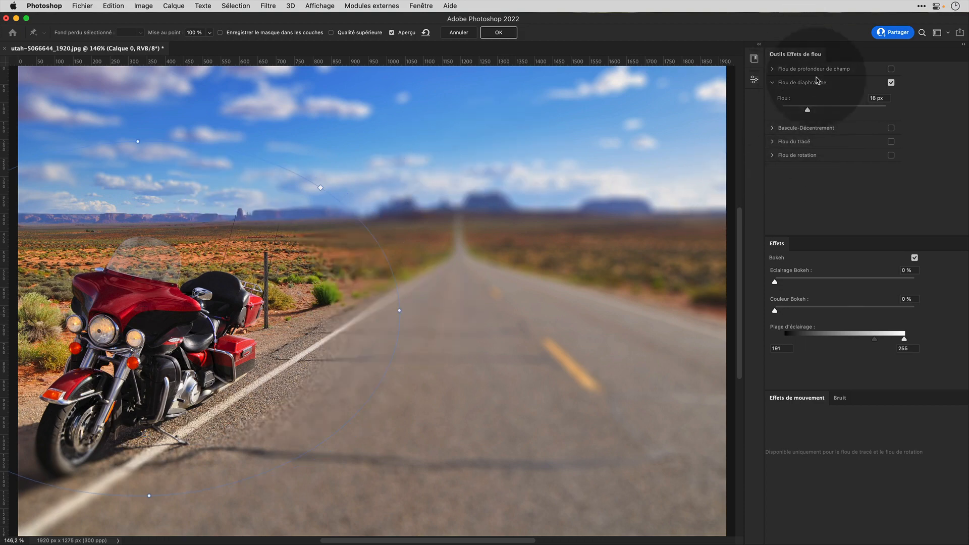
- Replace the iris blur with Bascule-Décentrement, rotate its sharp band to vertical and move it onto the motorcycle
click(773, 96)
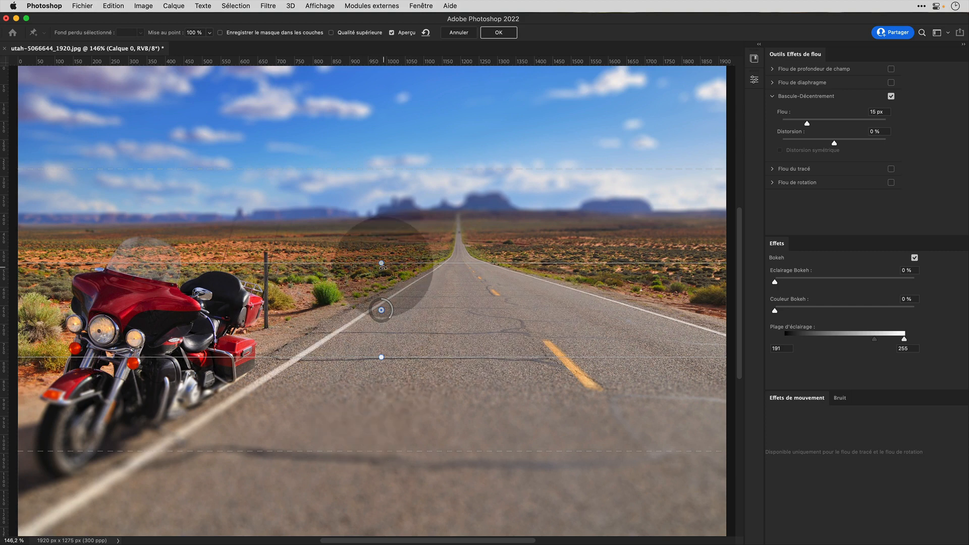
drag(384, 267, 417, 316)
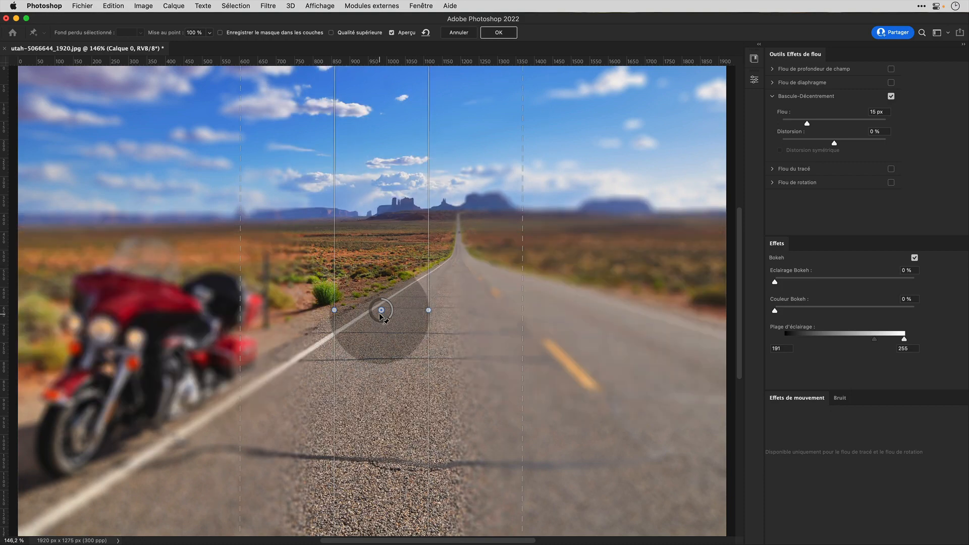
drag(382, 311, 202, 312)
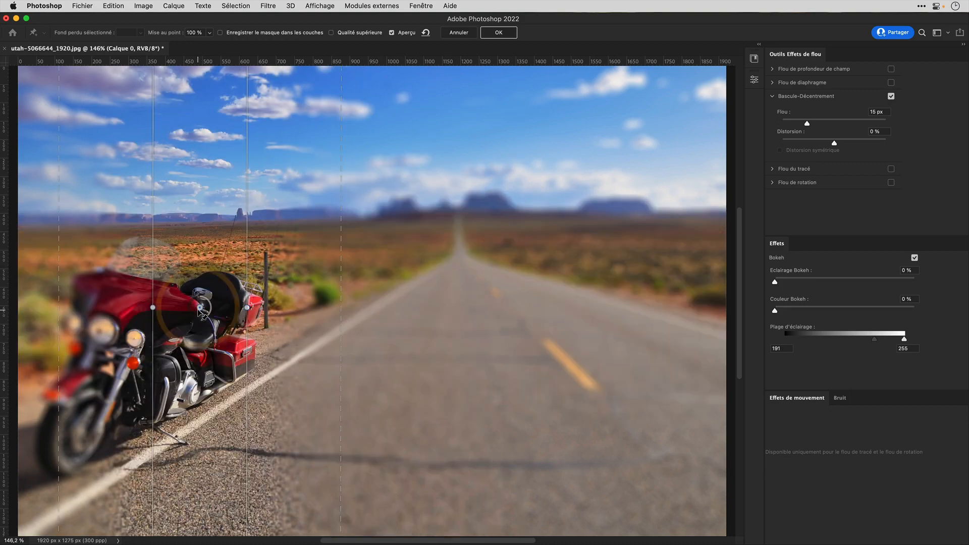
- Widen the tilt-shift's sharp band, rotate it to about -1.2° across the motorcycle, and switch Bascule-Décentrement off
drag(59, 302, 575, 311)
drag(277, 308, 201, 261)
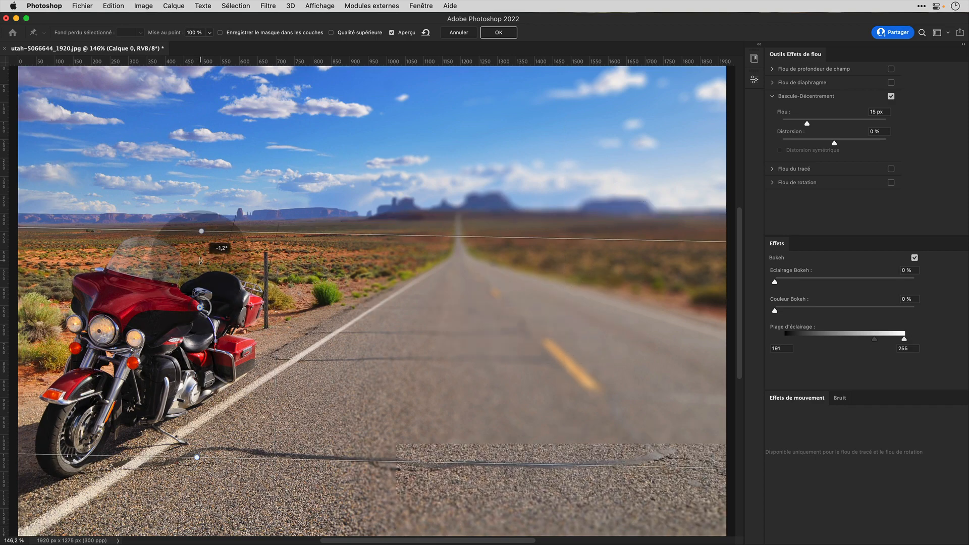
click(891, 96)
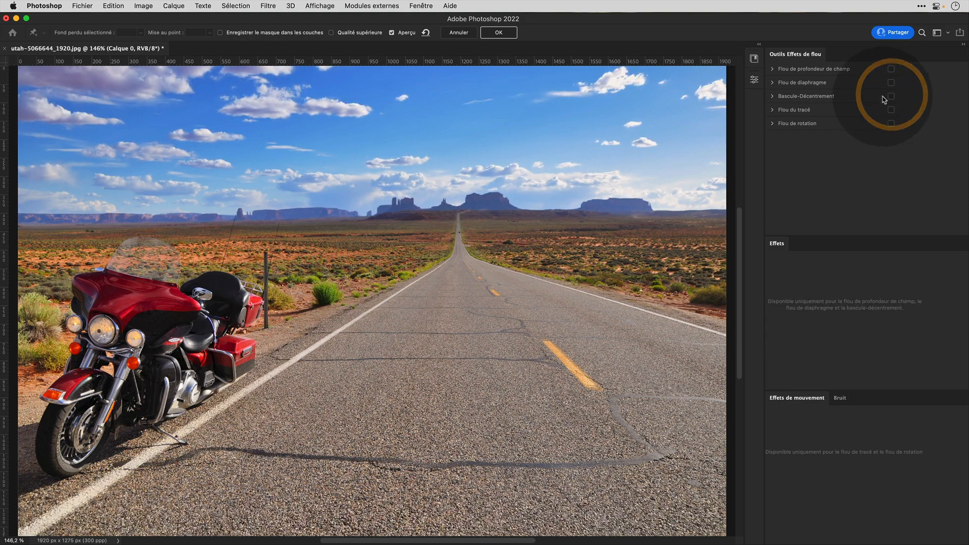
- Enable Flou du tracé and stretch its path from the rear of the motorcycle across the road to the desert beyond
click(773, 111)
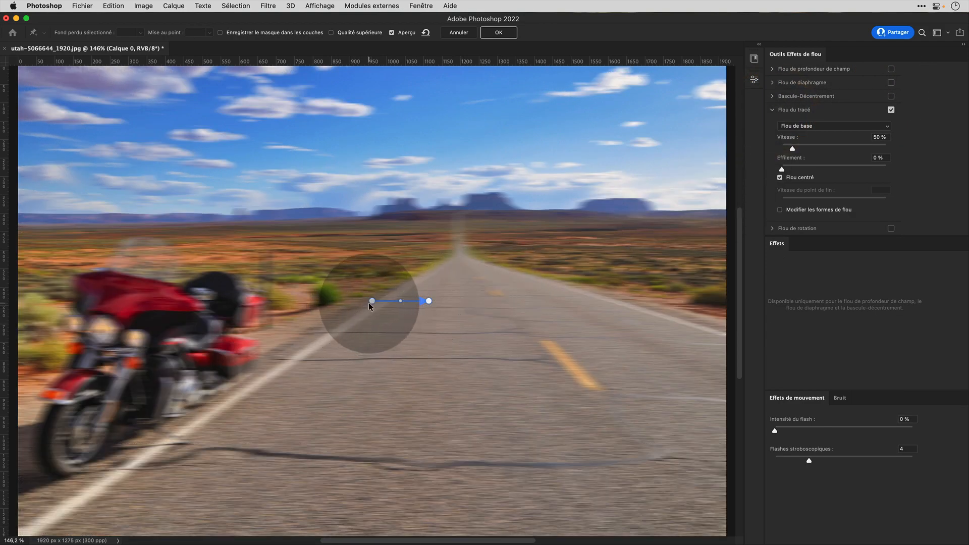
drag(371, 302, 263, 356)
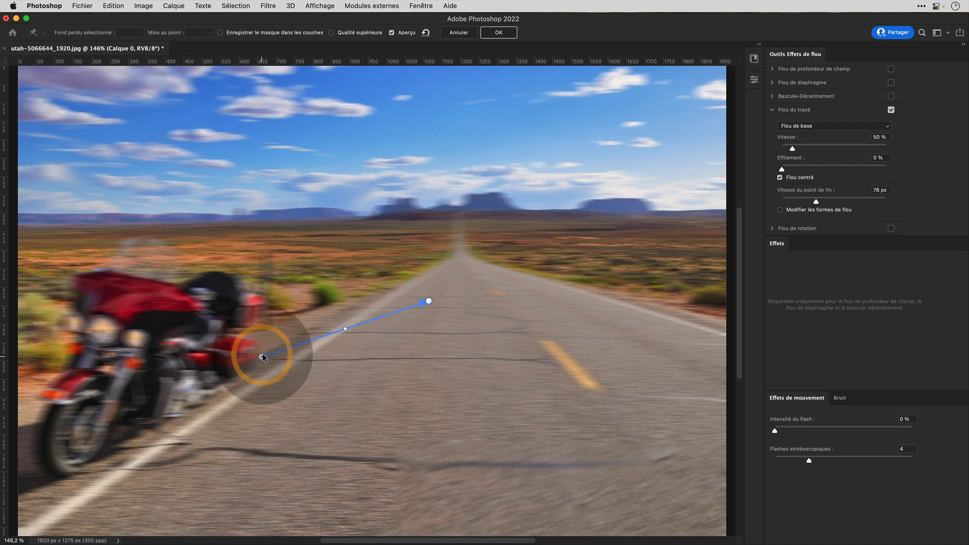
drag(428, 301, 600, 253)
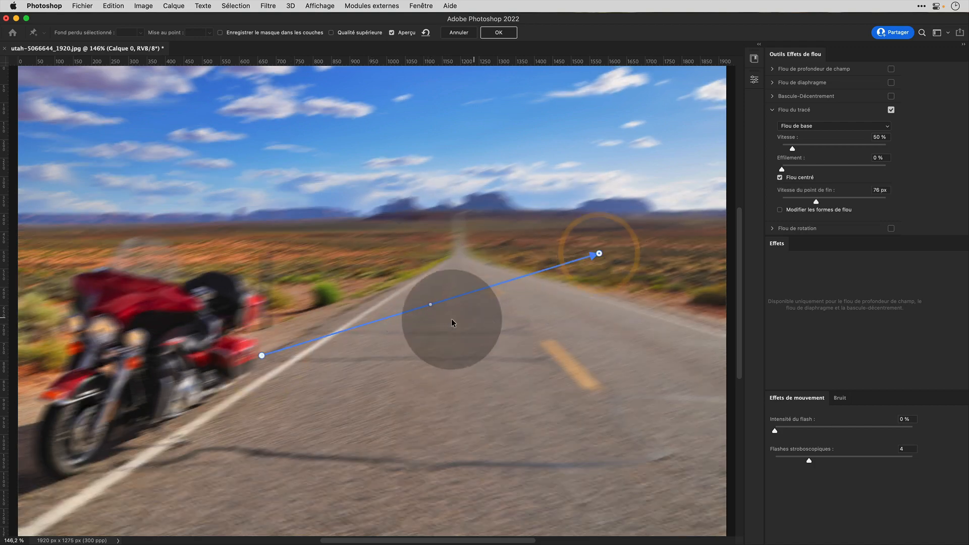
- Bend the blur path into an S-curve across the road and enable Modifier les formes de flou
drag(431, 304, 514, 404)
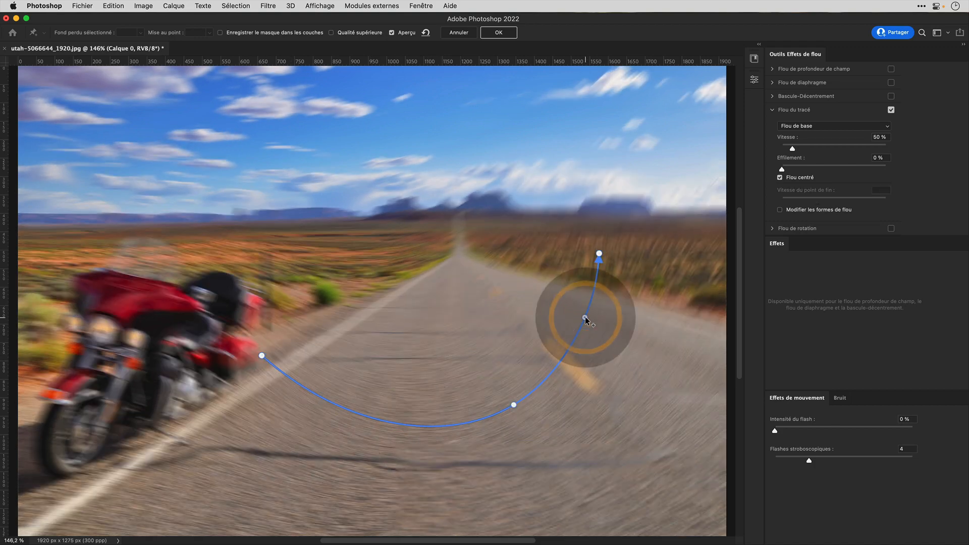
drag(585, 318, 552, 303)
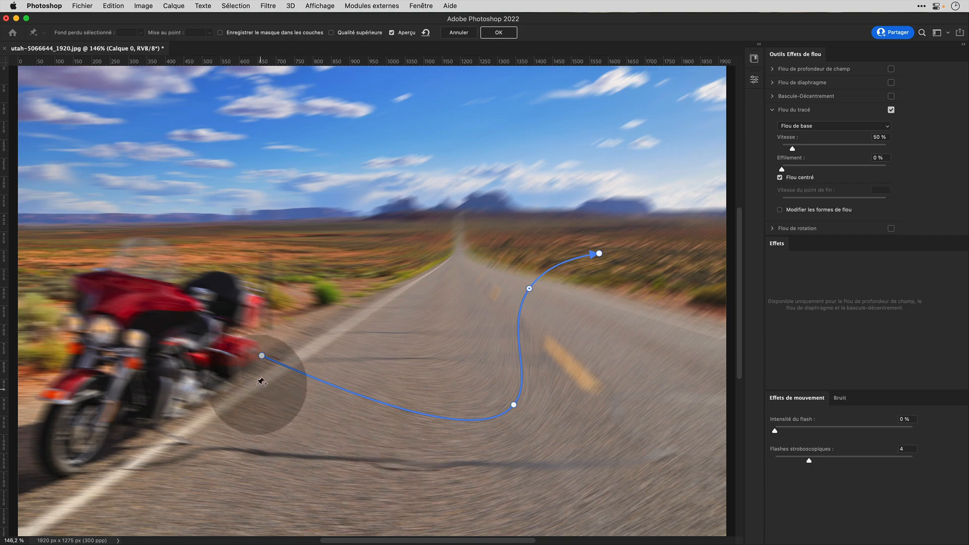
click(780, 209)
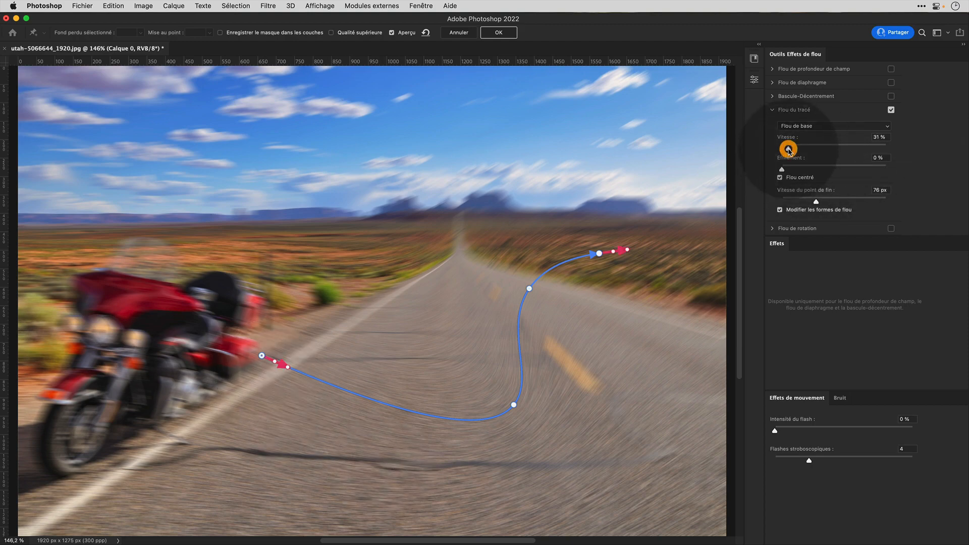
- Set the path blur's Vitesse to 31 % and Effilement to 20 %, then try a much higher Vitesse du point de fin and lower it
click(789, 149)
drag(782, 170, 833, 171)
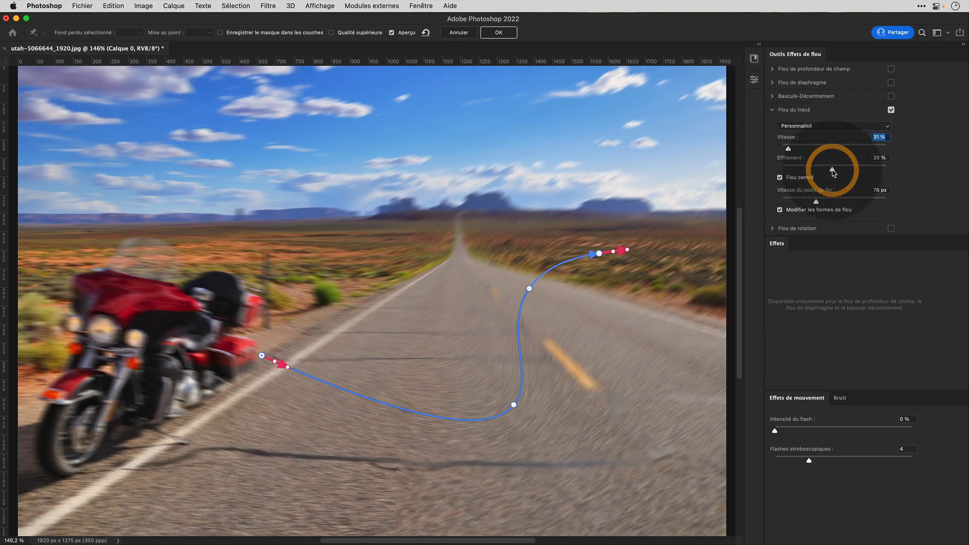
click(780, 178)
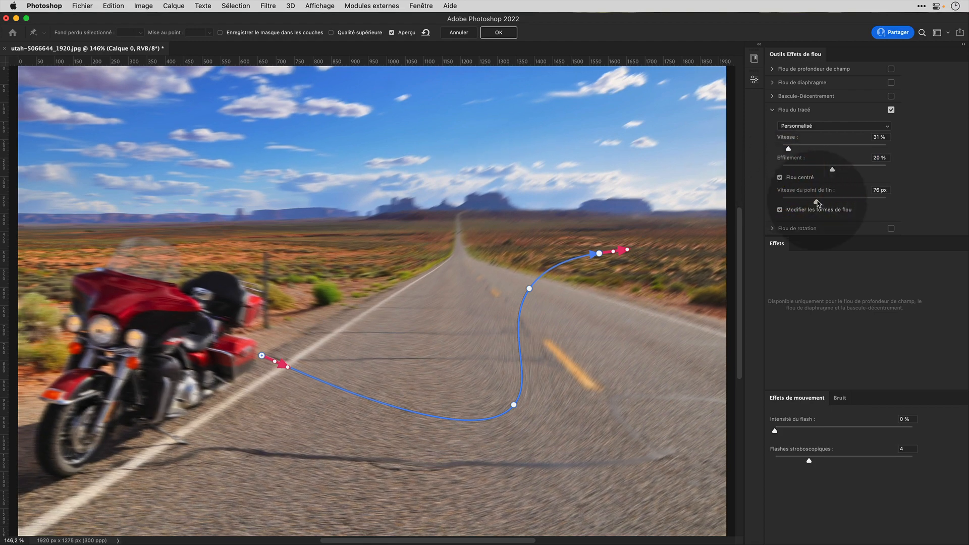
drag(817, 202, 870, 203)
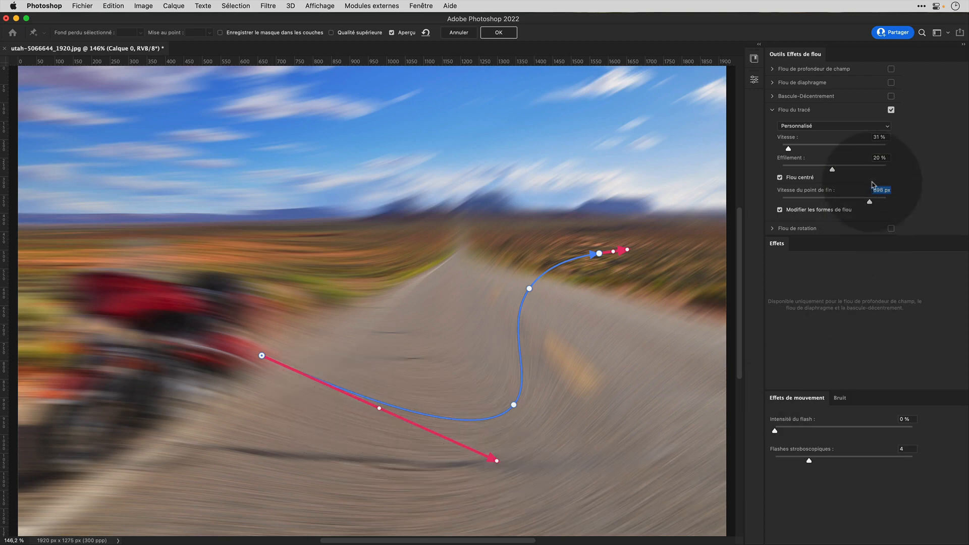
drag(870, 201, 799, 204)
- Replace the path blur with Flou de rotation, enlarge its circle over the road and the motorcycle's rear, and delete it
click(773, 124)
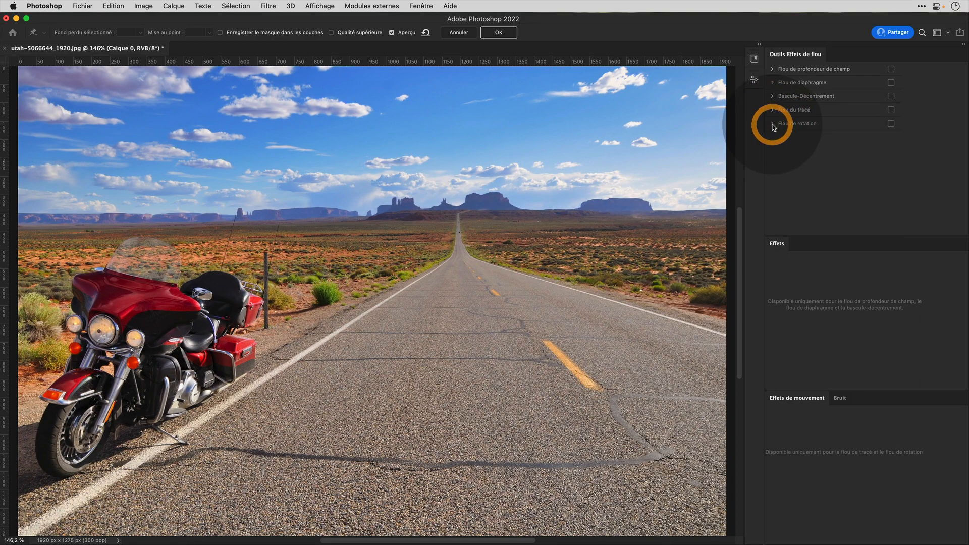
click(891, 123)
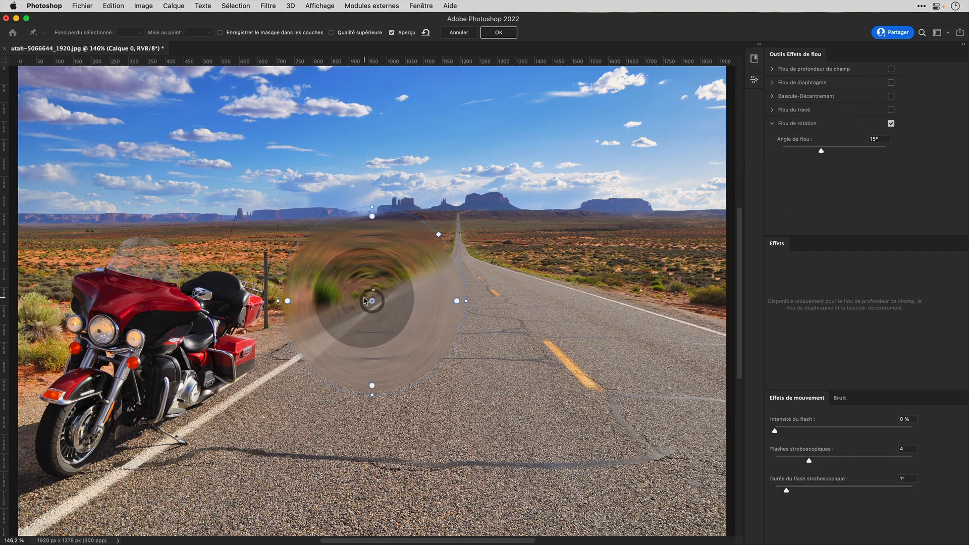
drag(439, 234, 531, 146)
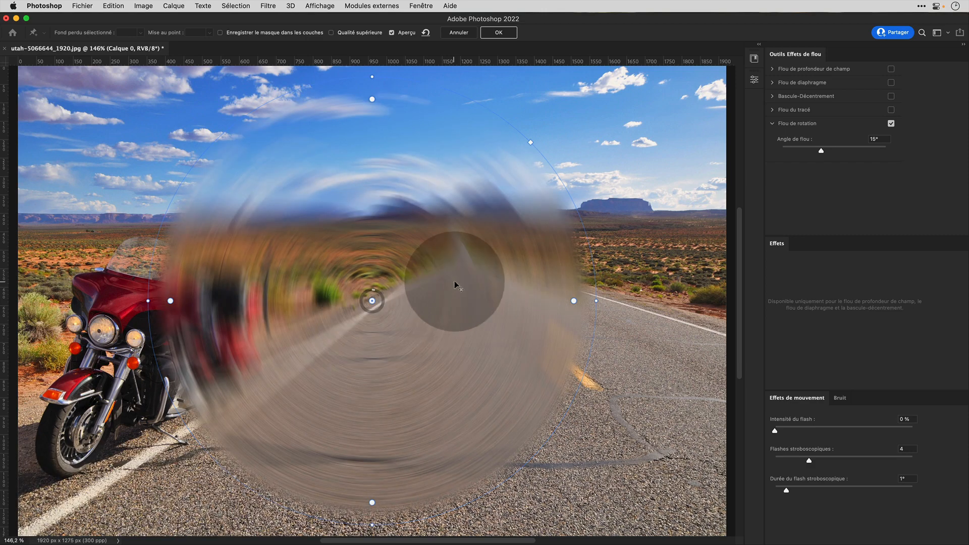
key(Delete)
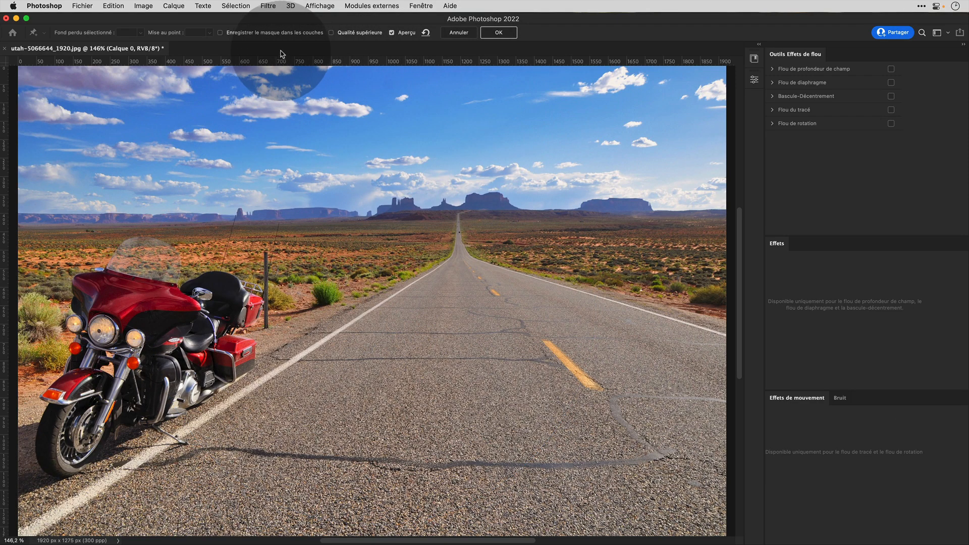
- Try Enregistrer le masque dans les couches and switch it off, enable Qualité supérieure, and close the blur gallery with confirmation
click(220, 33)
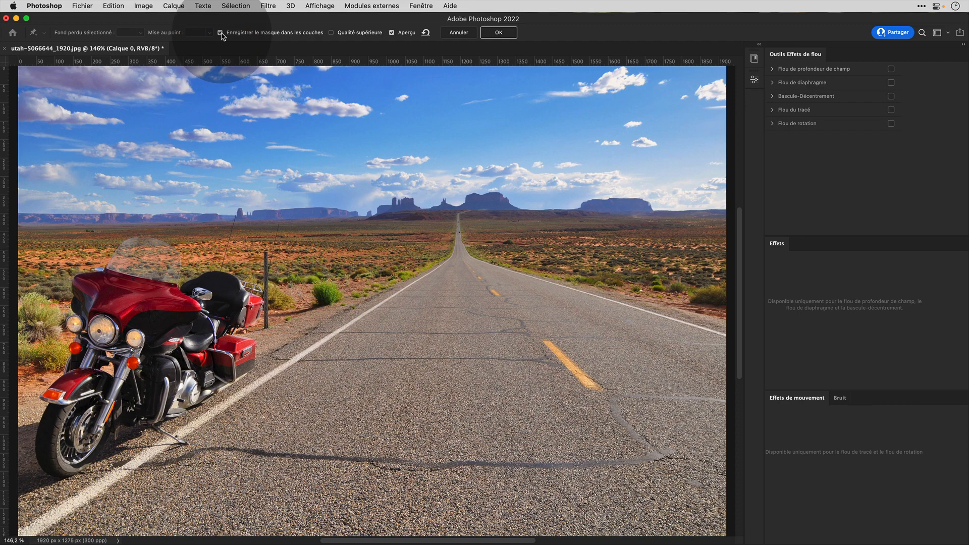
click(221, 33)
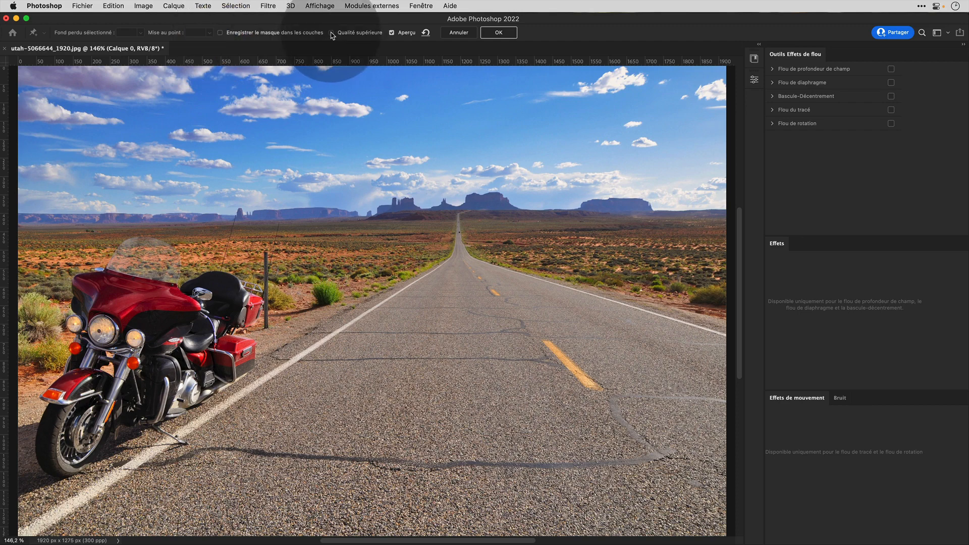
click(332, 33)
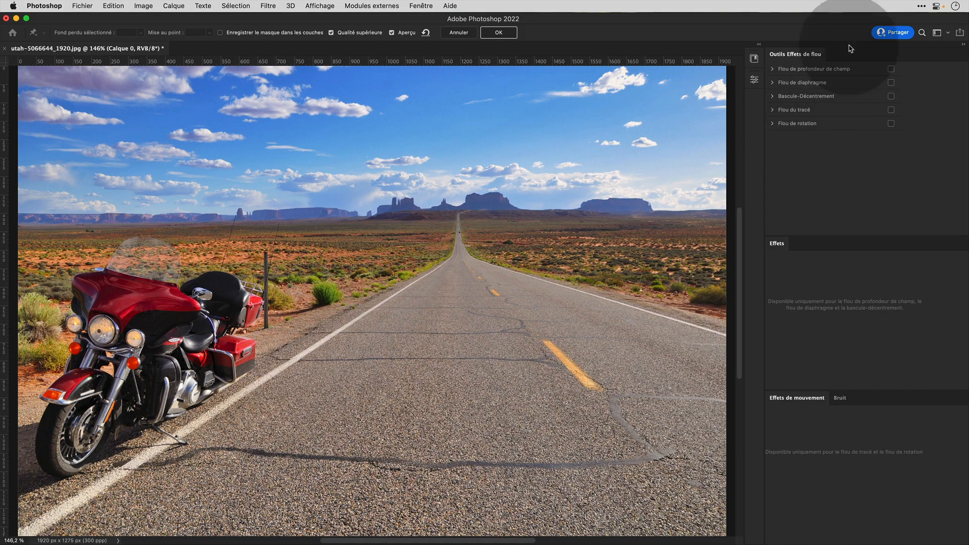
click(499, 33)
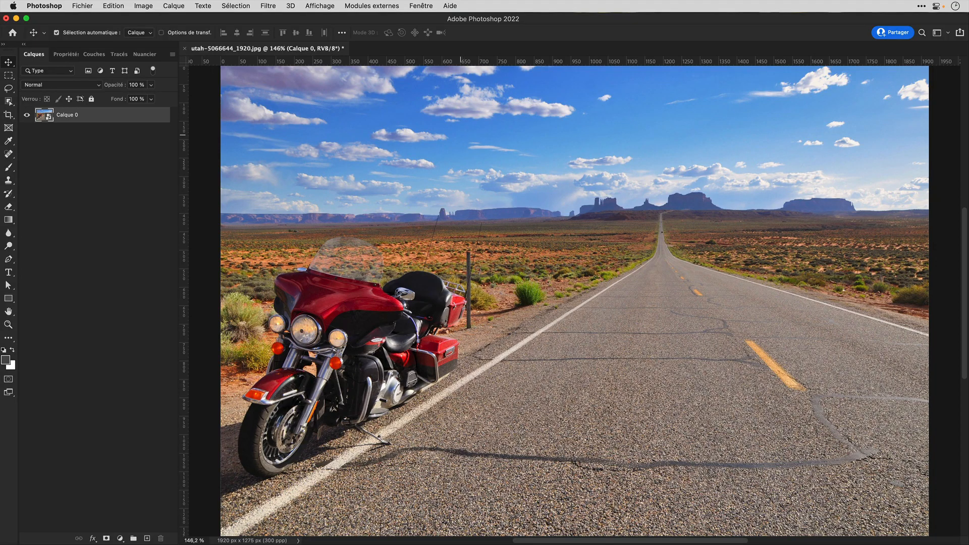
- Enable the Flou de profondeur neural filter on the photo and set its Plage de focale to 13
click(268, 6)
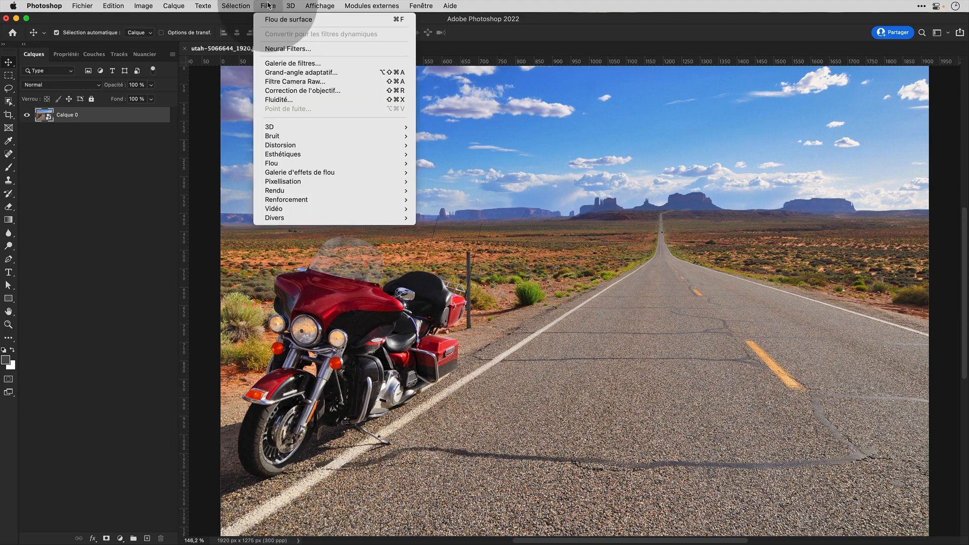
click(273, 48)
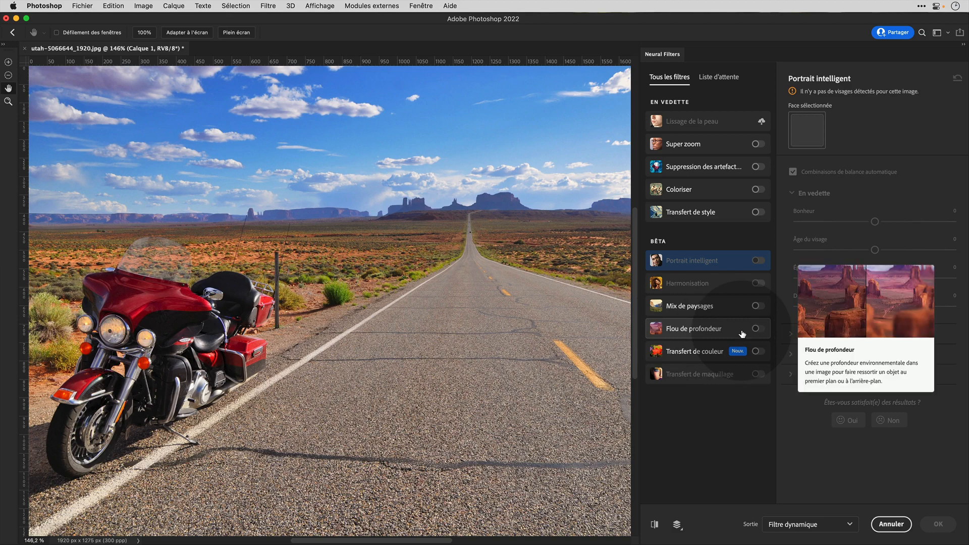
click(759, 331)
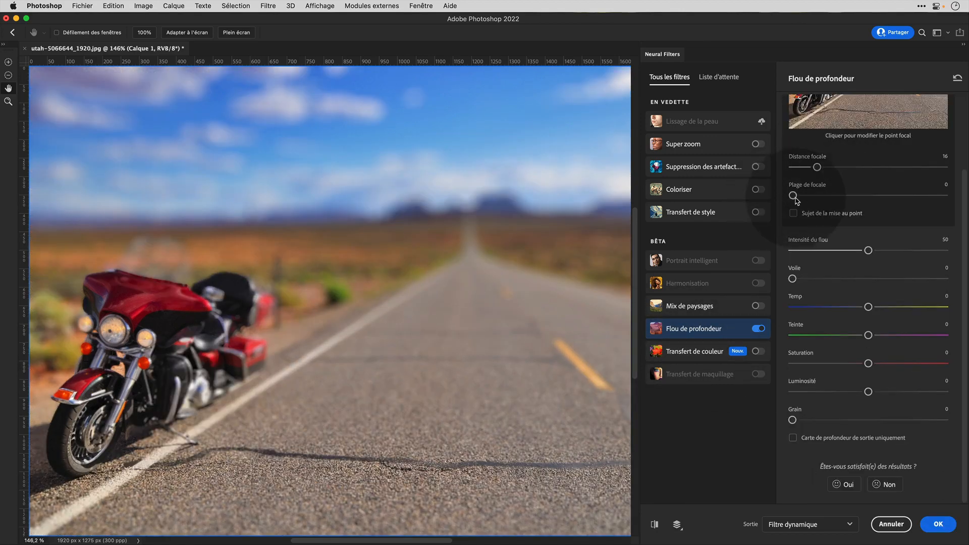
drag(793, 197, 813, 197)
- Try the depth blur's focal point on the road, and move it onto the motorcycle
scroll(865, 249, up, 4)
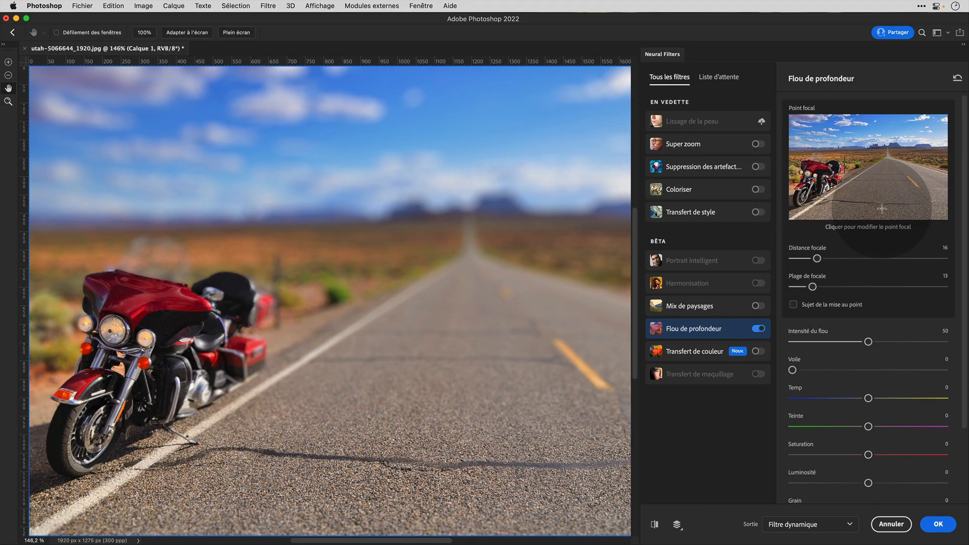
click(860, 189)
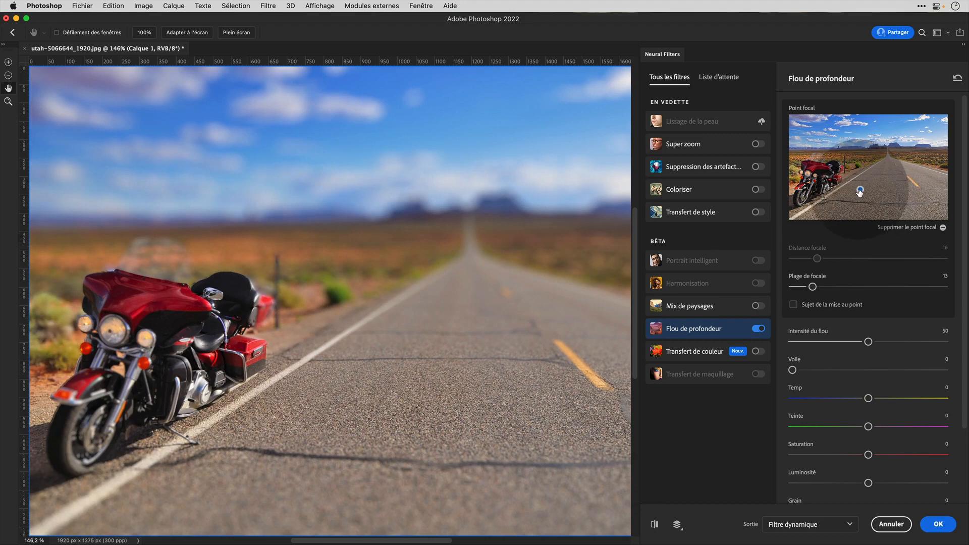
click(815, 173)
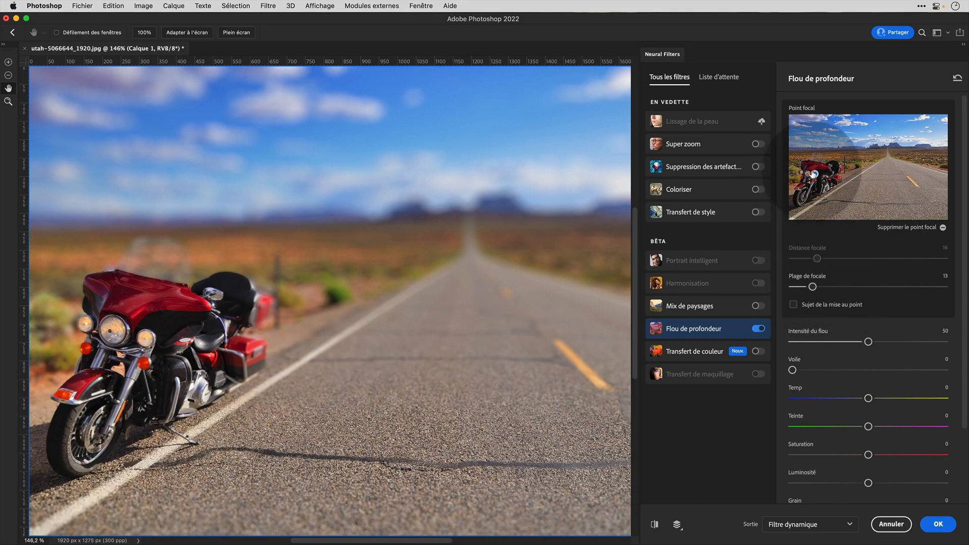
click(817, 176)
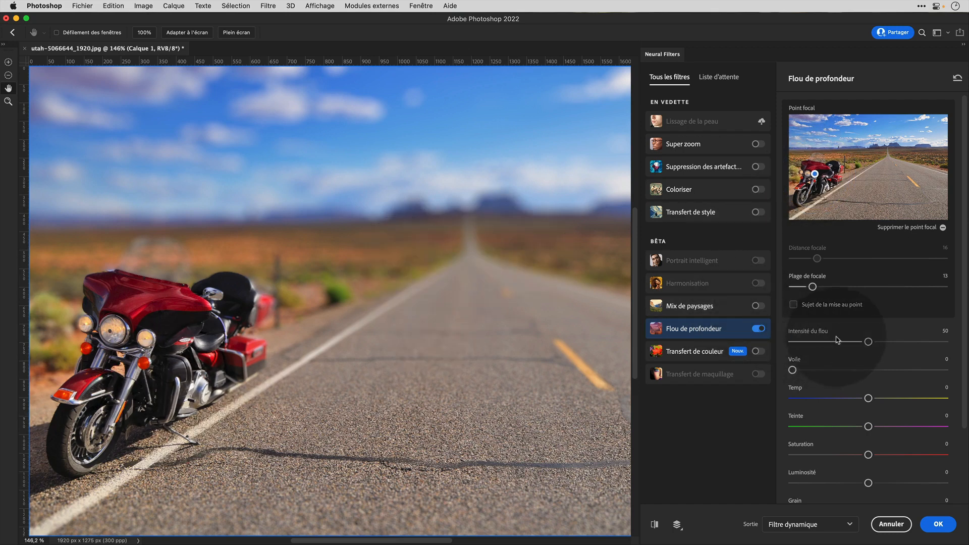
- Set Plage de focale to 8, try a farther focal point before returning it to the motorcycle, and reduce Intensité du flou to 11
drag(813, 288, 806, 287)
click(873, 172)
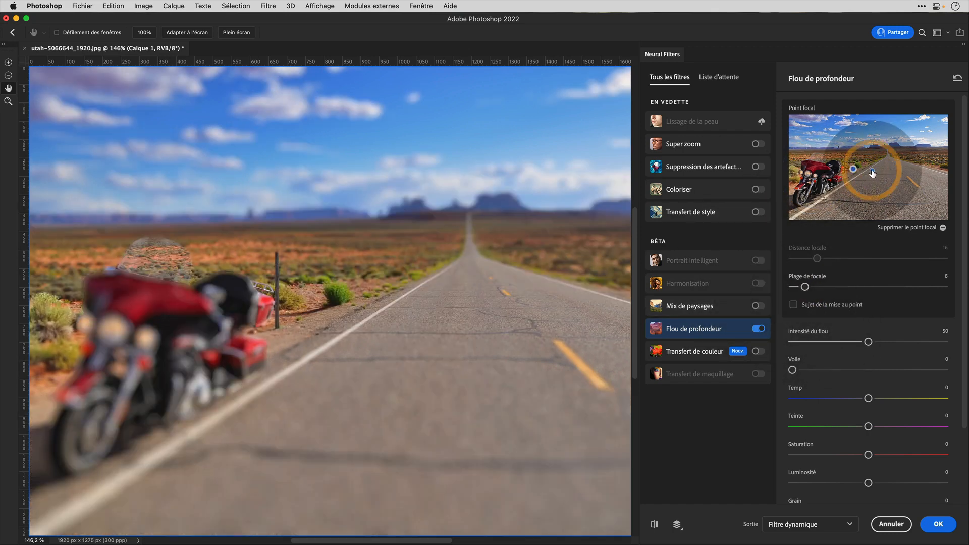
click(810, 175)
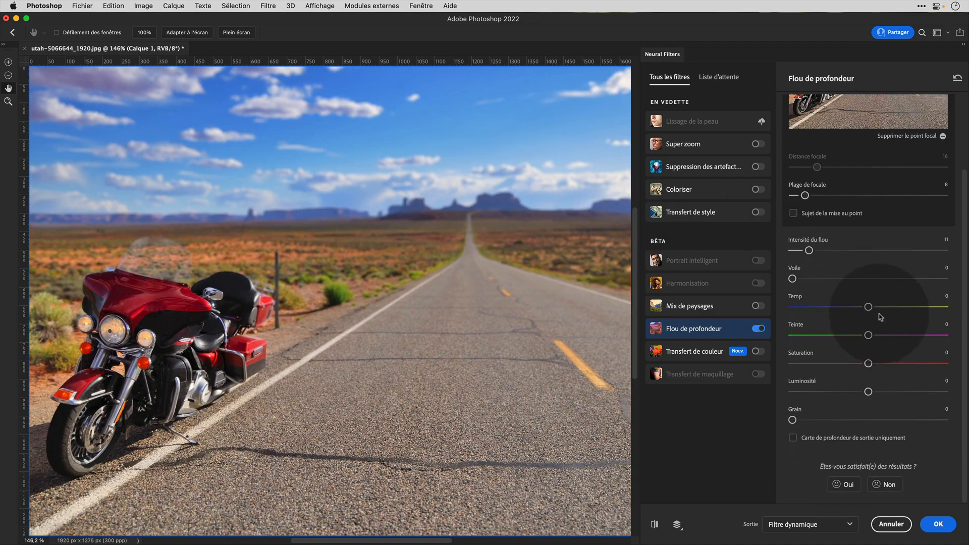
- Set Temp to +9 and Teinte to +44, and try Saturation at -18 before resetting it to 0
scroll(869, 308, up, 1)
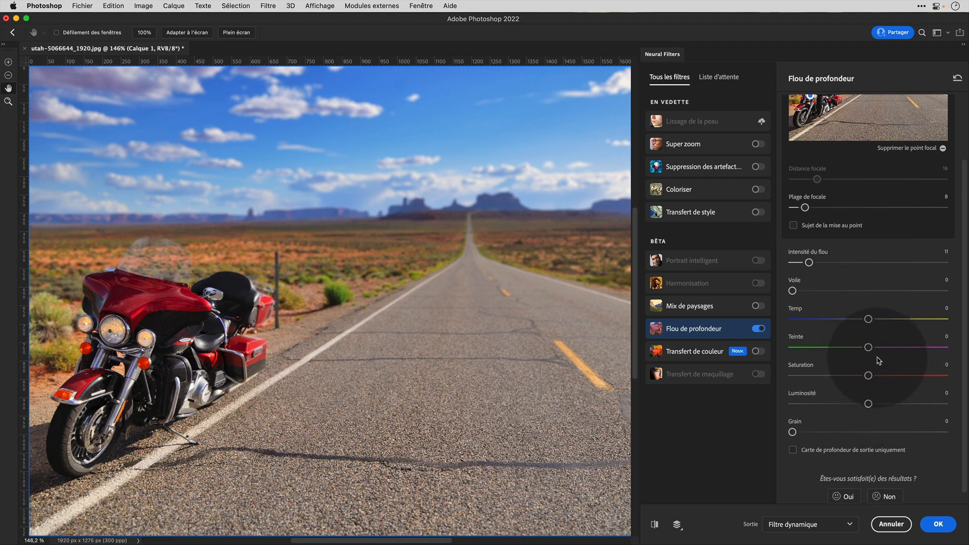
drag(869, 347, 882, 319)
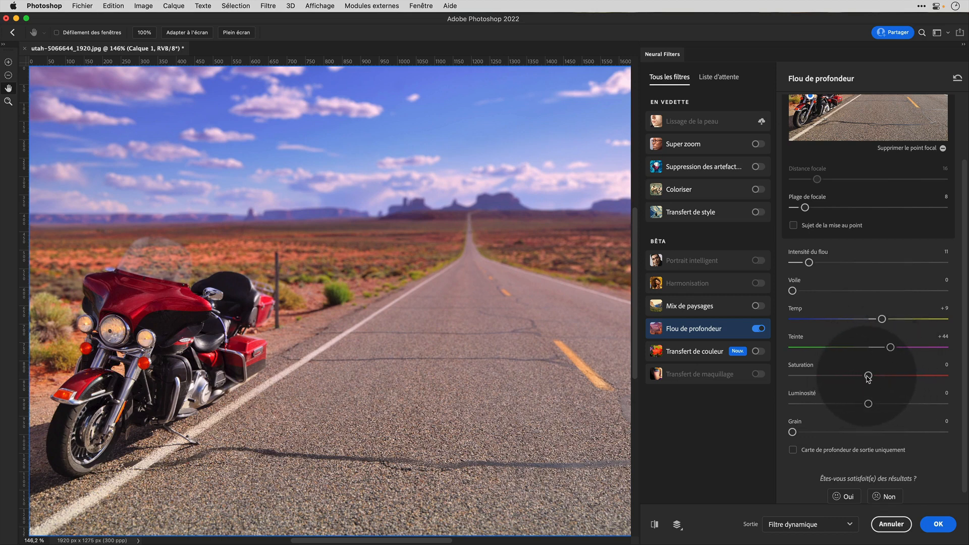
drag(869, 376, 841, 381)
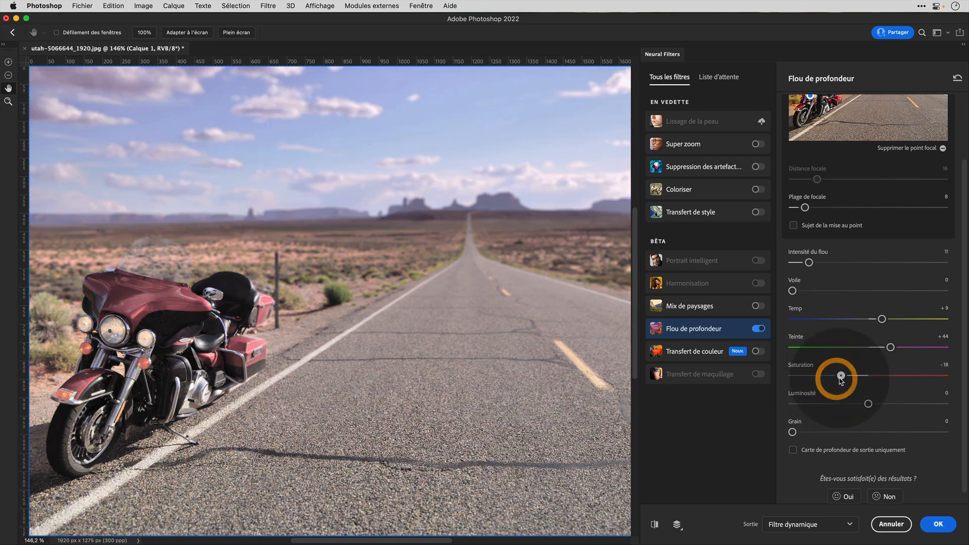
double_click(842, 376)
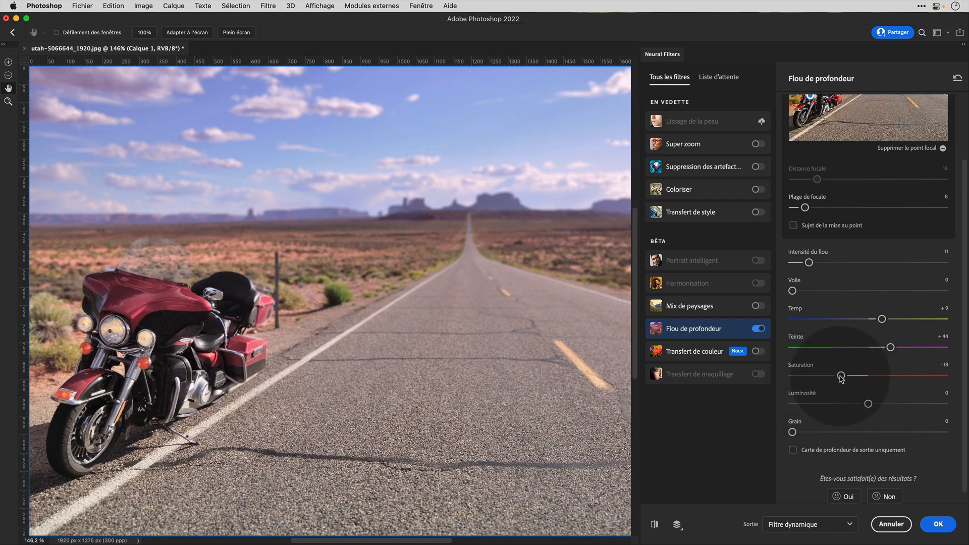
scroll(855, 451, down, 1)
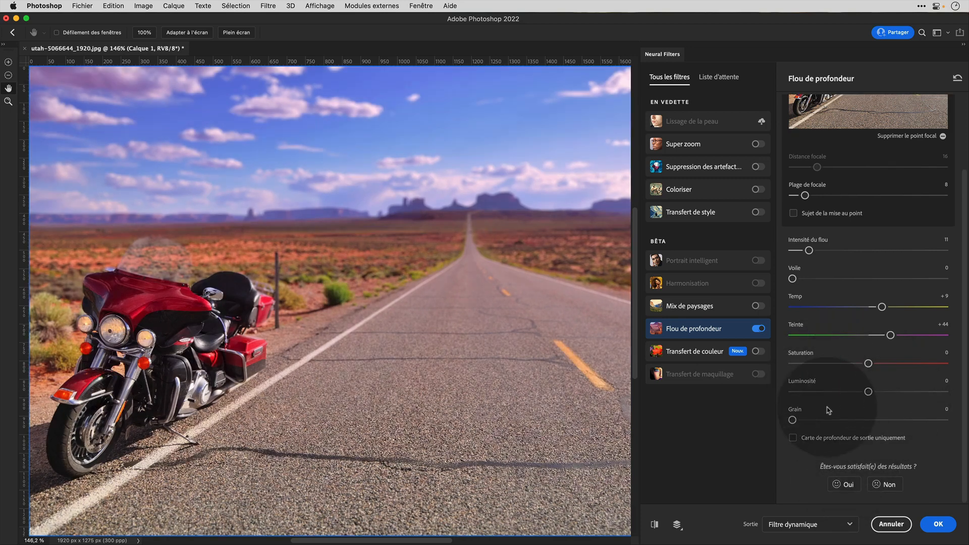
- Review the output choices, keep Filtre dynamique, and apply the depth blur to the photo
click(850, 527)
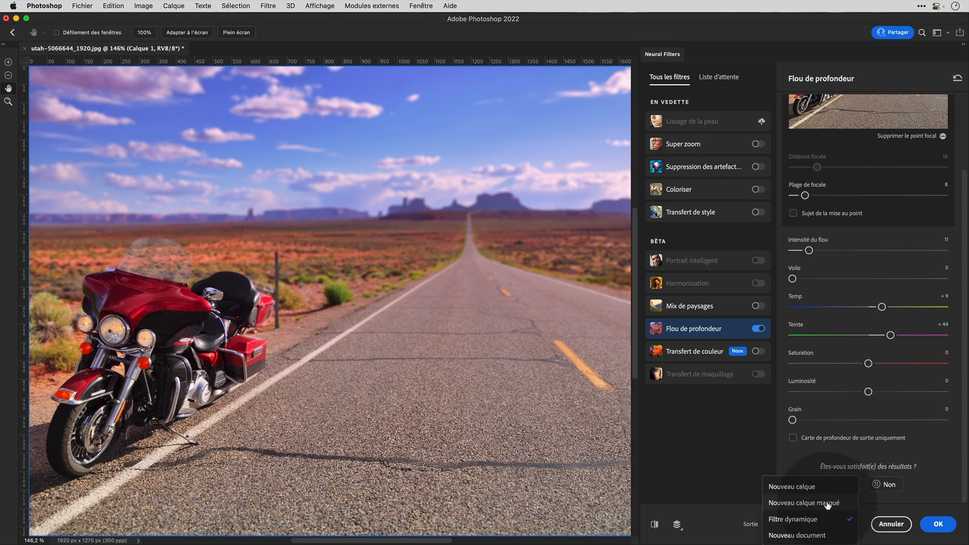
click(793, 446)
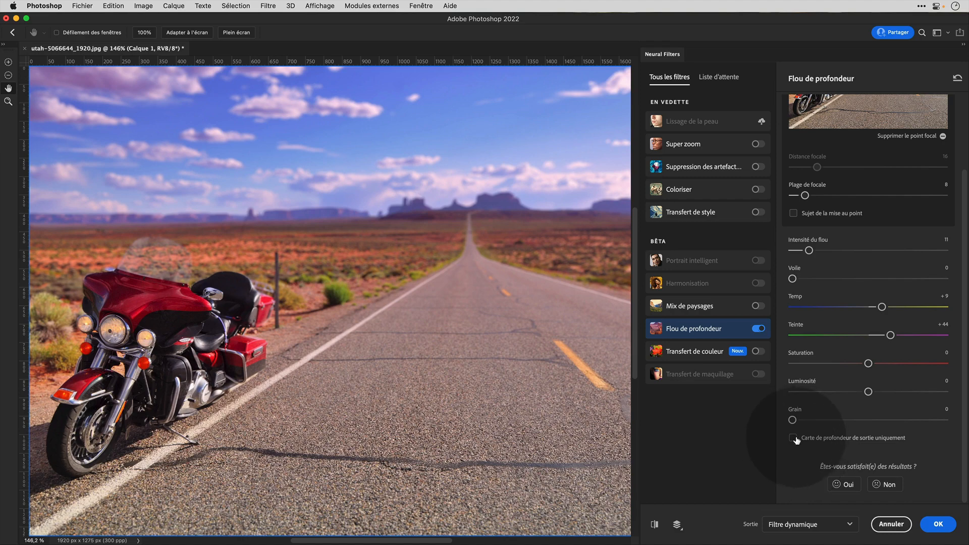
click(938, 526)
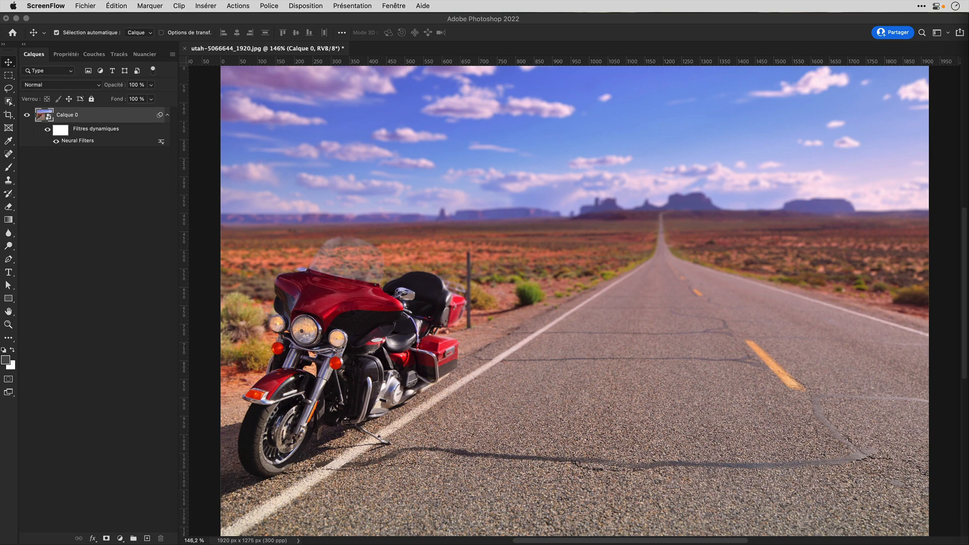